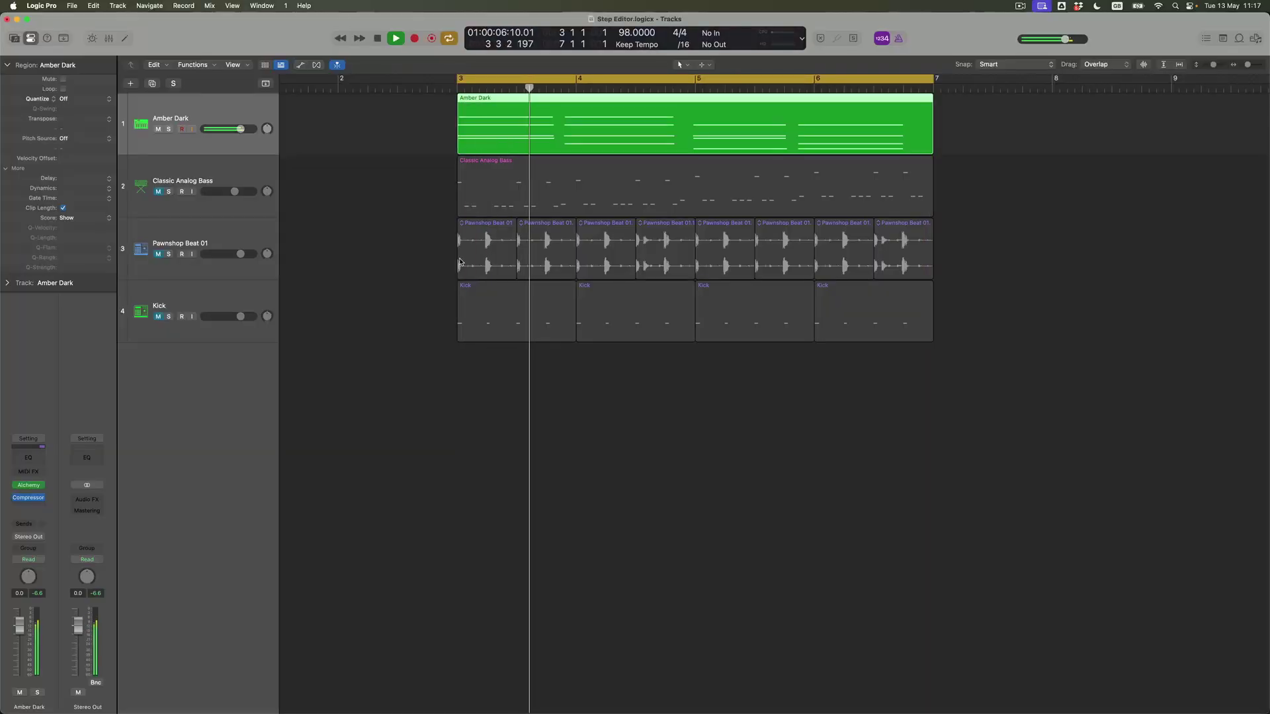
Quantize the Amber Dark region to 1/8 Note, then stop playback with the playhead at bar 3
click(66, 98)
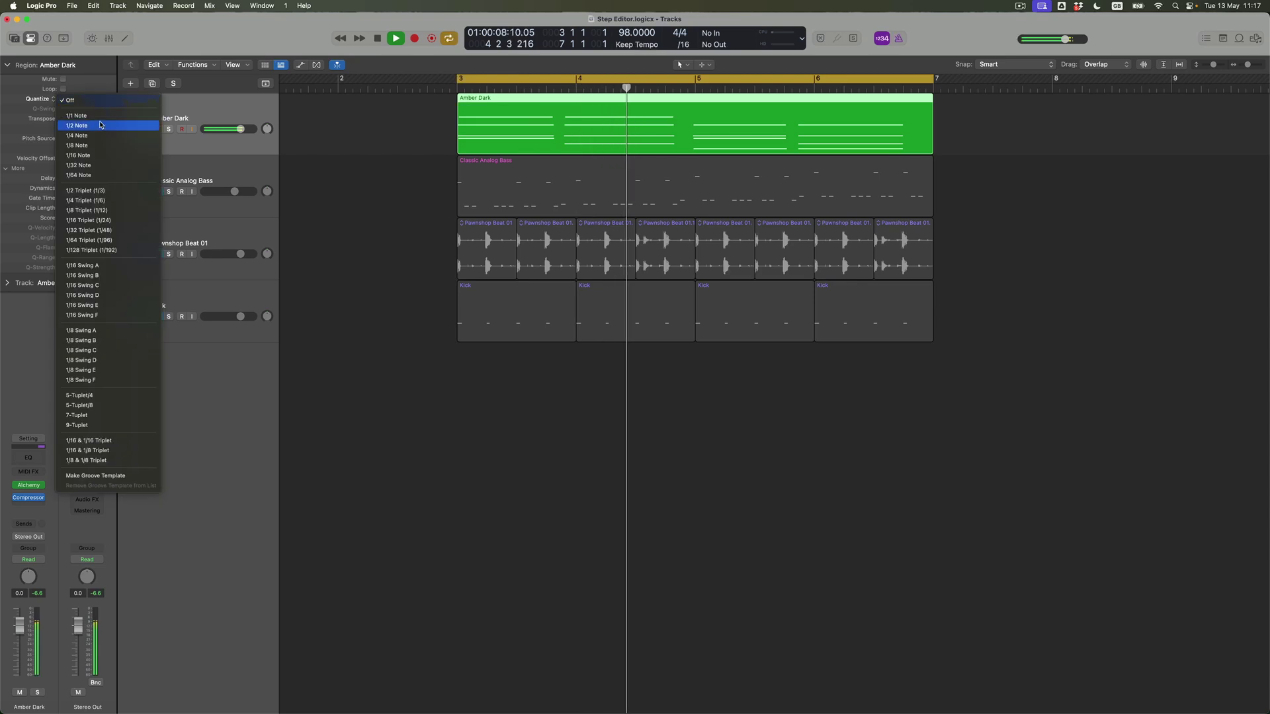
click(103, 146)
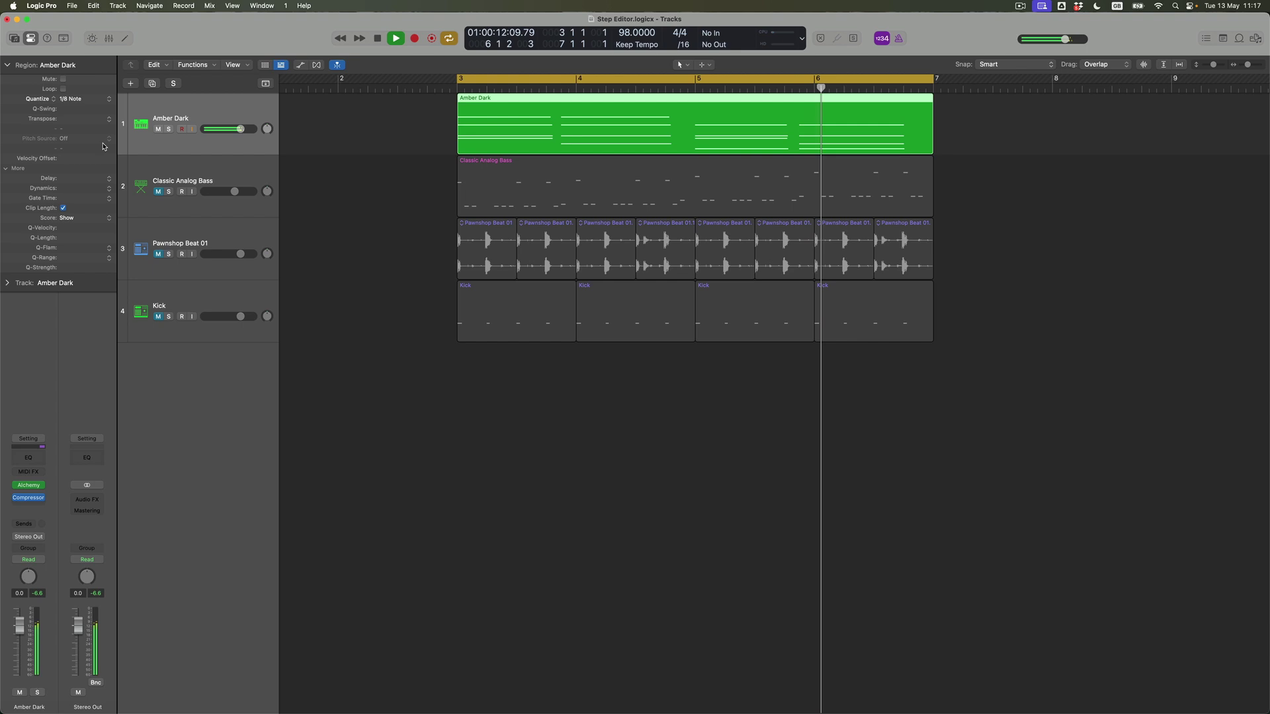
key(space)
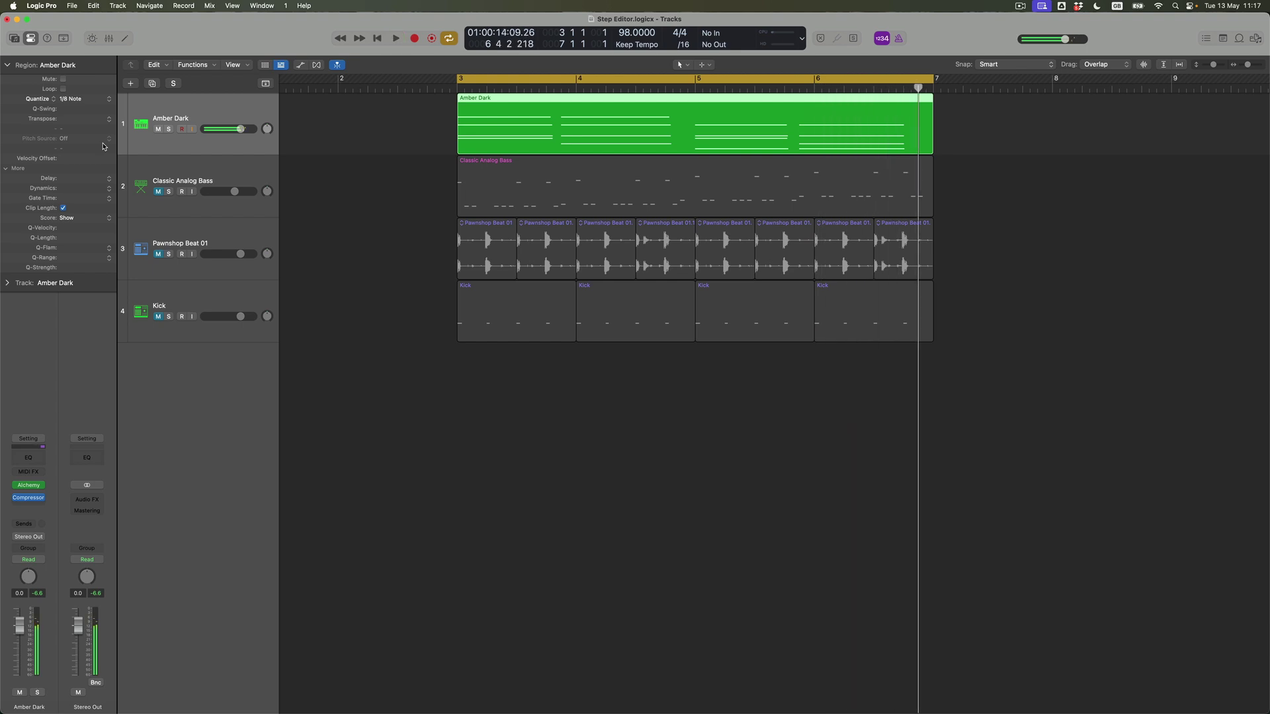
key(Return)
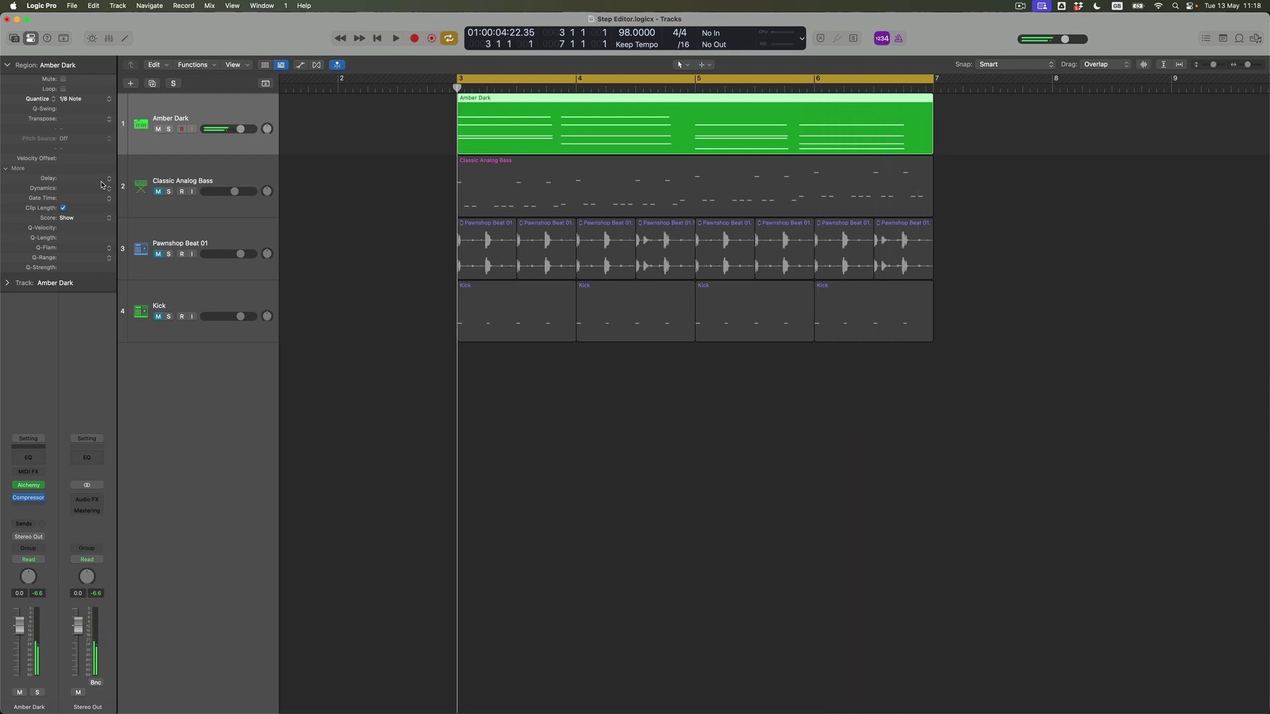
Set the region's Dynamics to Fixed and play the loop once from bar 3
click(109, 190)
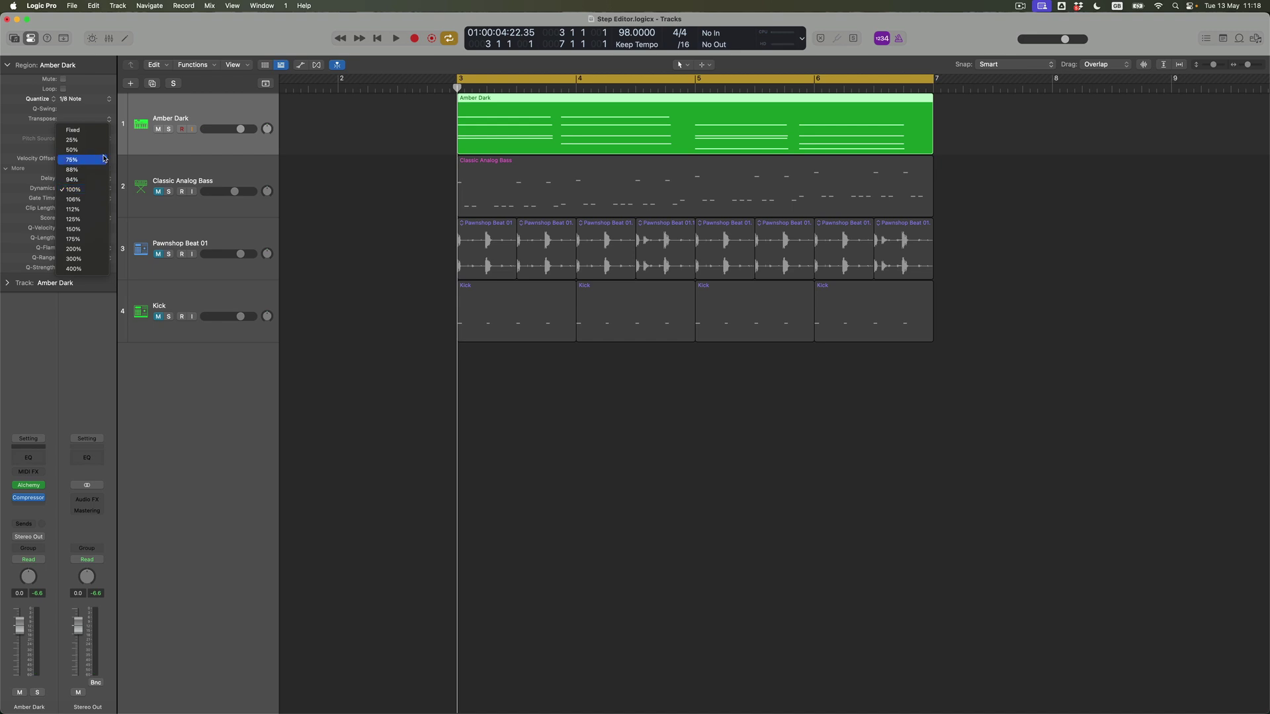
click(93, 133)
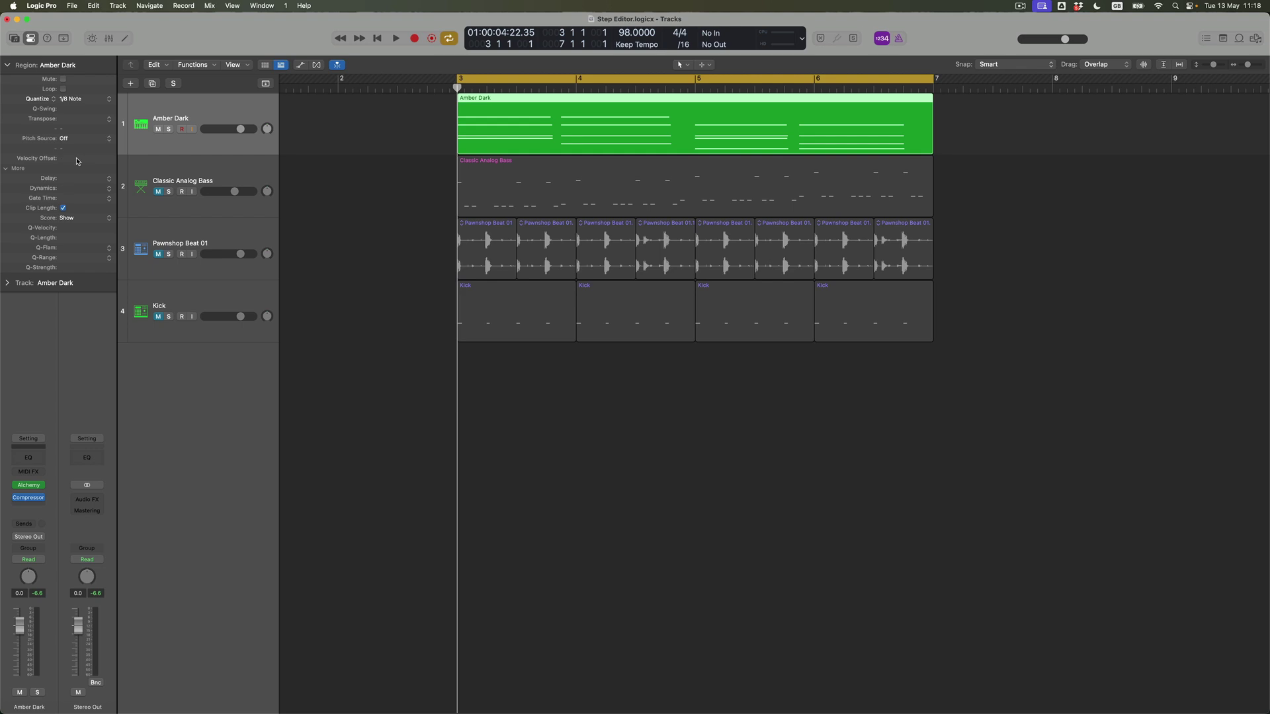
key(space)
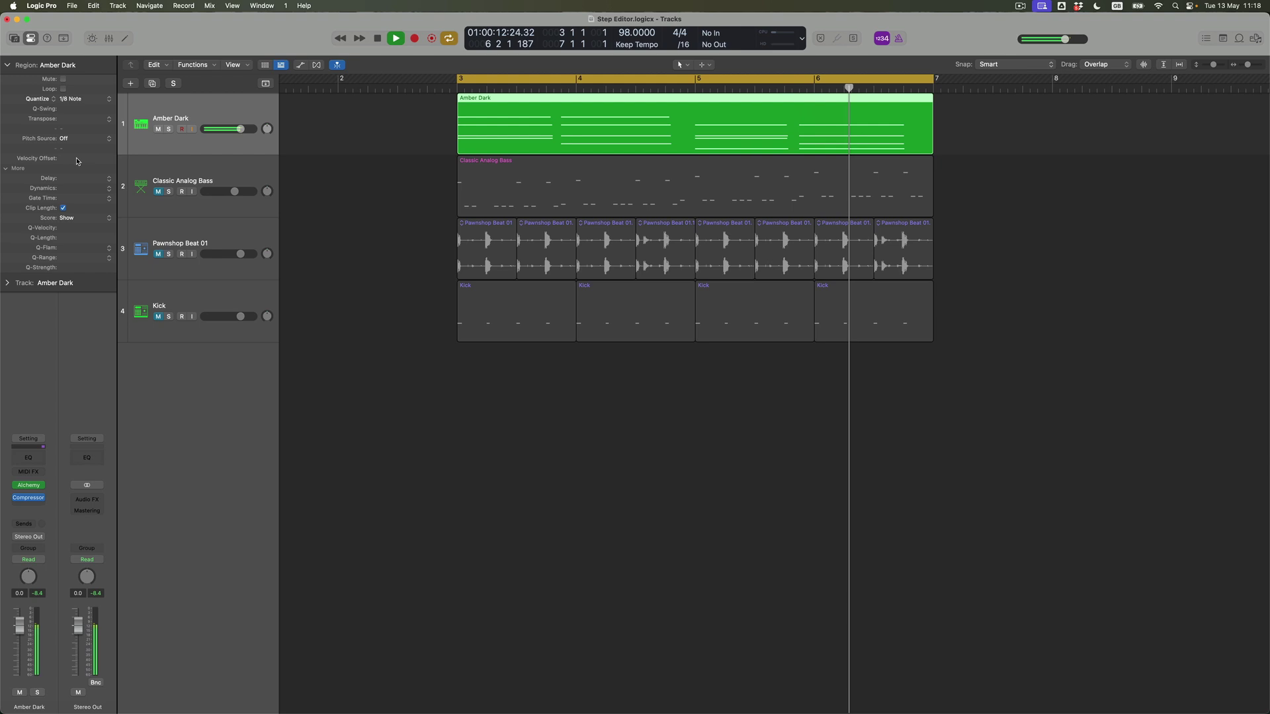
key(space)
key(Return)
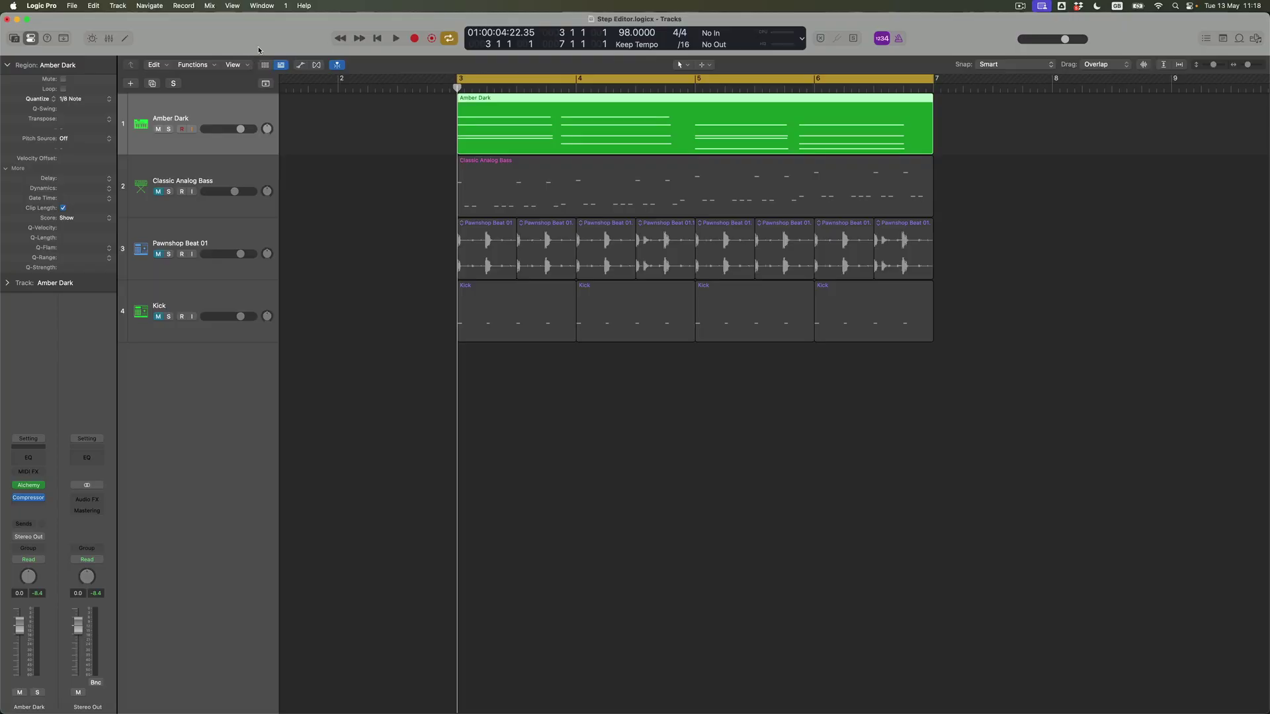
click(262, 6)
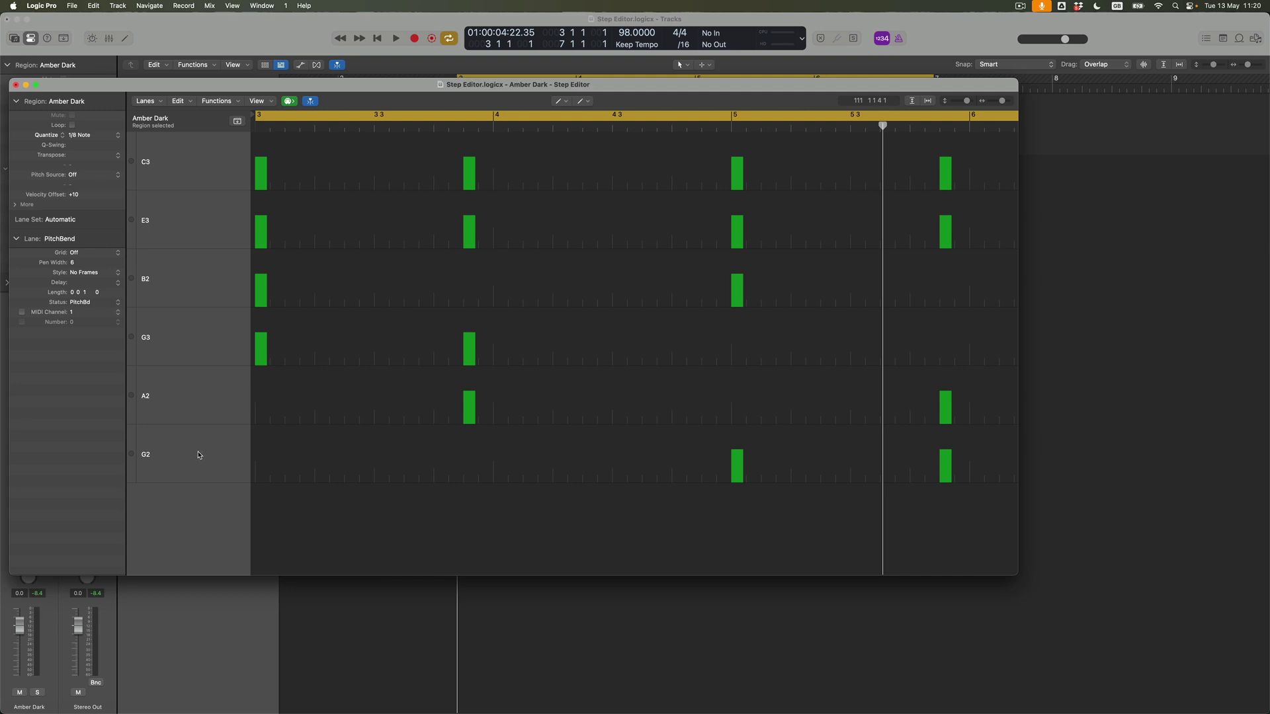
Select the G2 lane and create a duplicate G2 lane directly beneath it
click(199, 455)
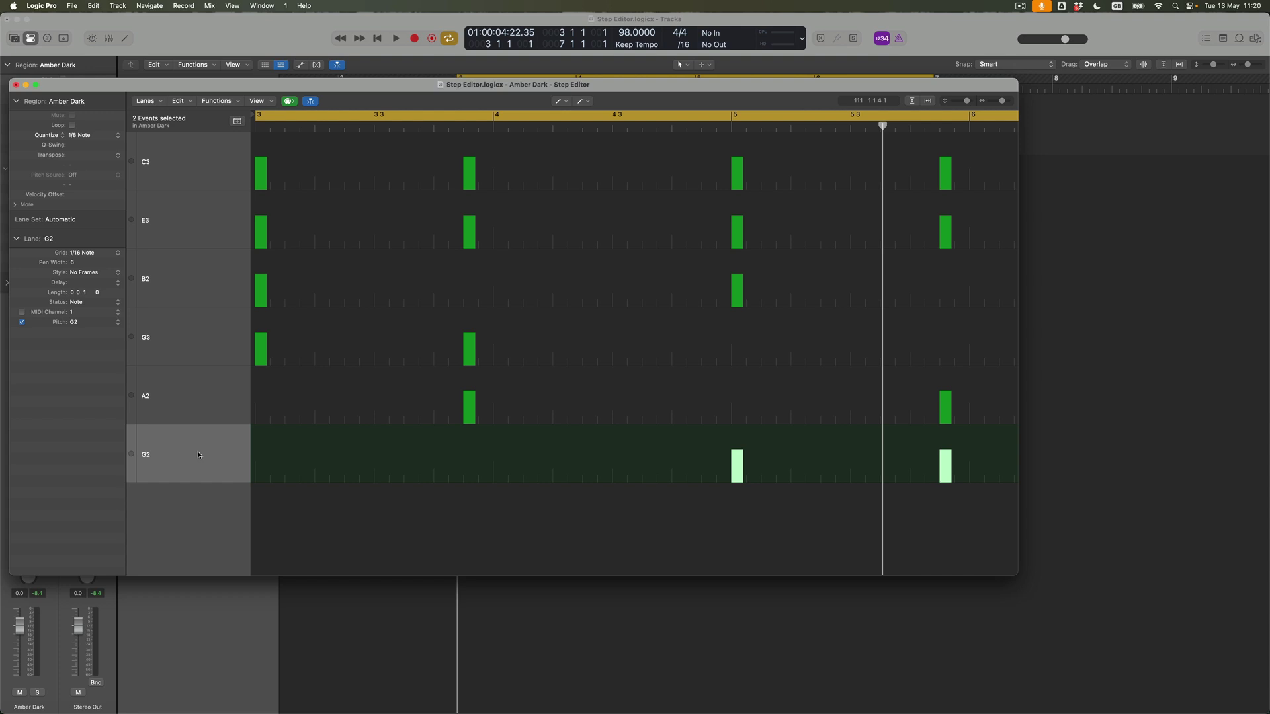
click(161, 105)
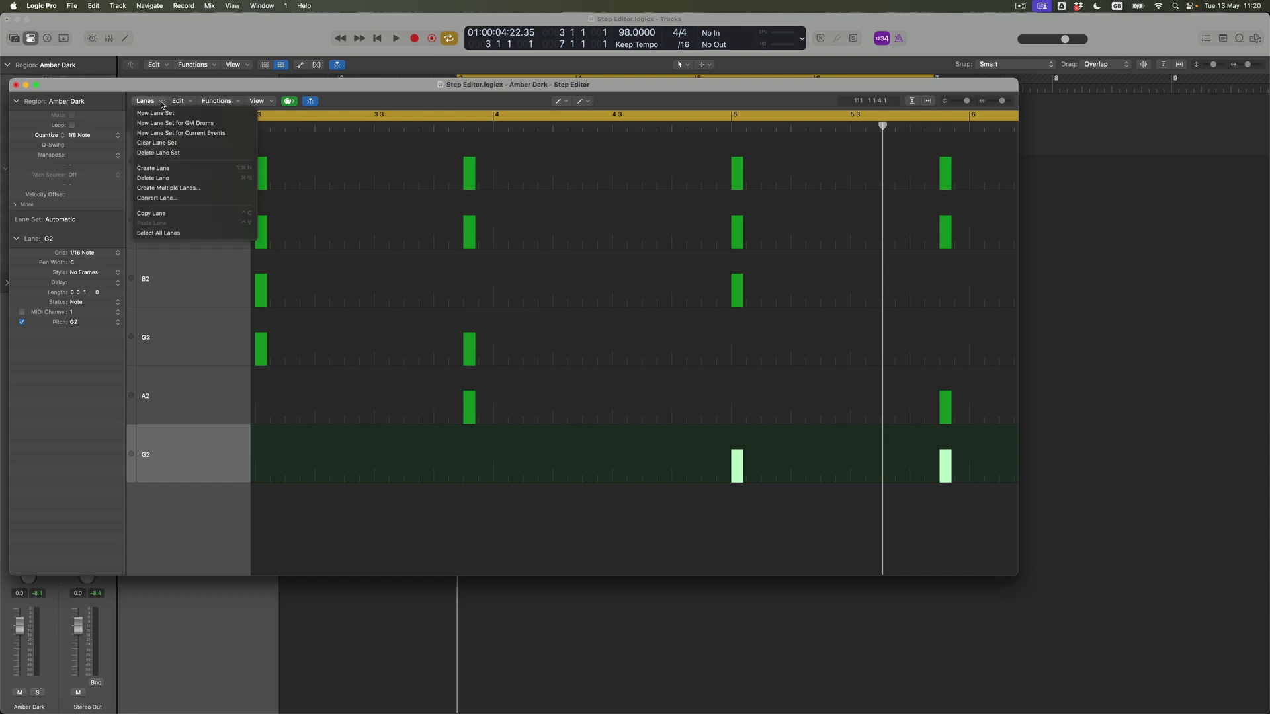
click(178, 174)
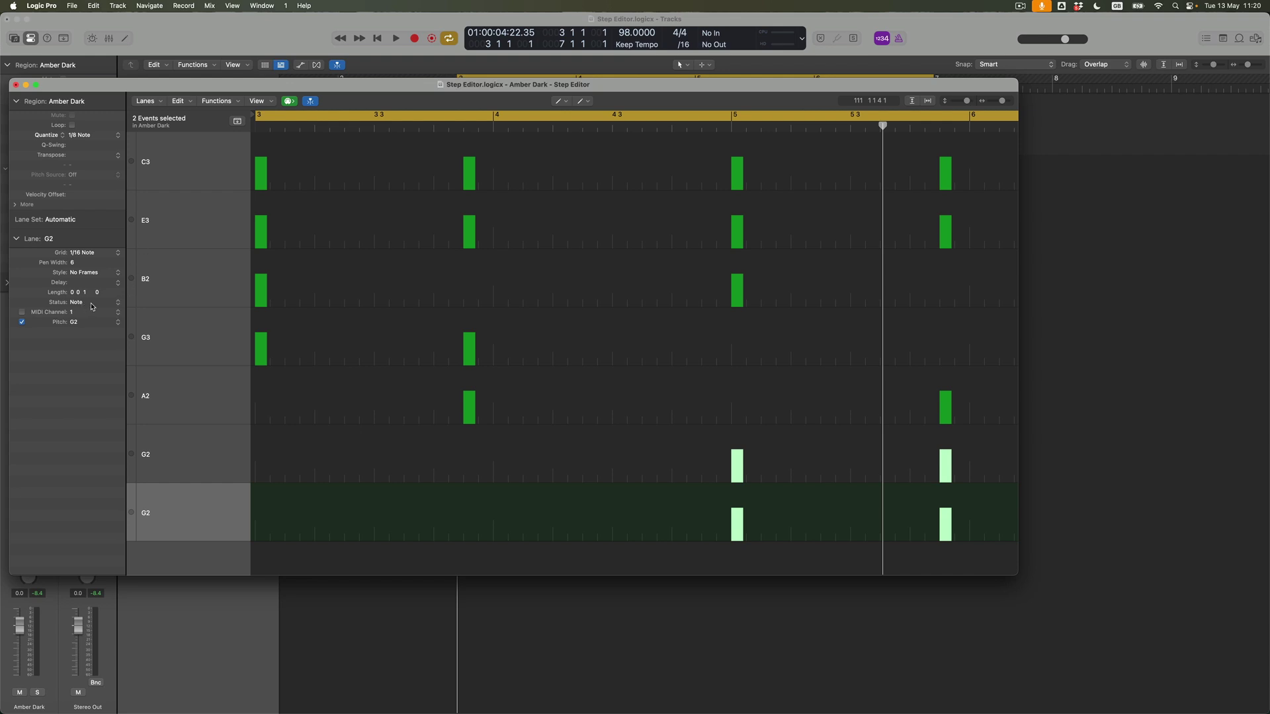
click(119, 304)
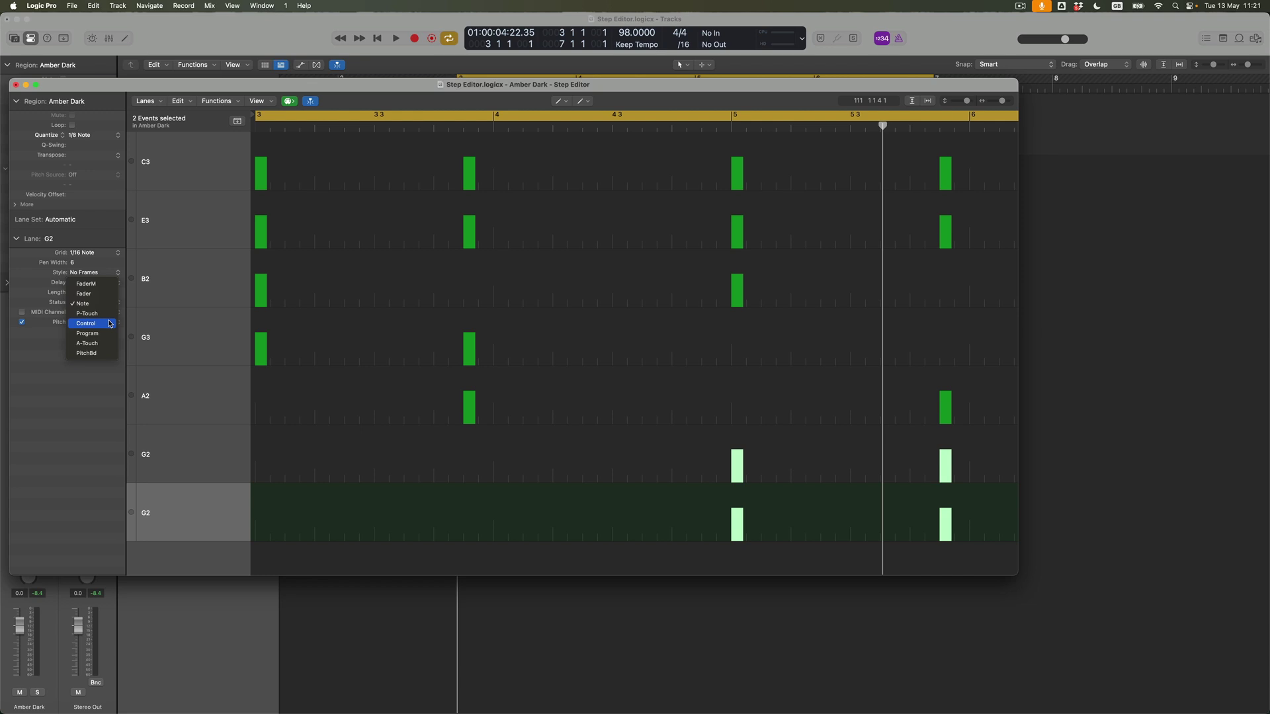
Set the new lane's Status to Control and its Number to 7 (Volume)
click(110, 323)
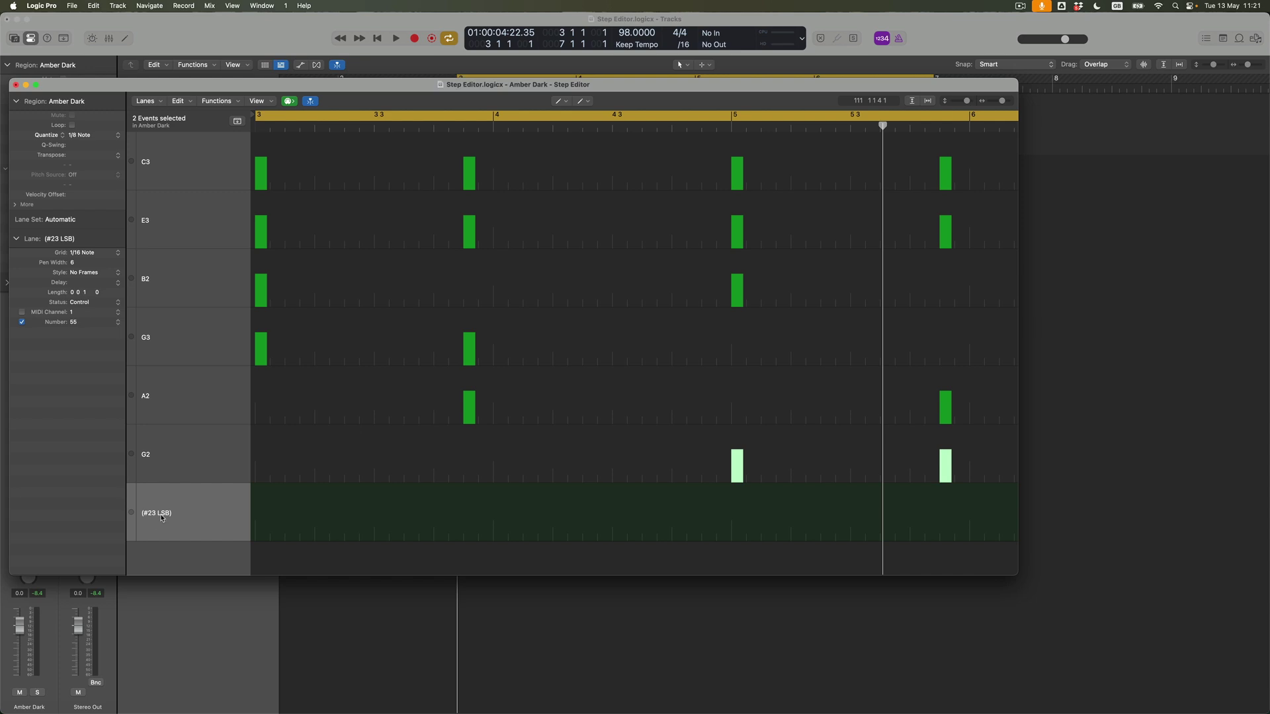
click(118, 323)
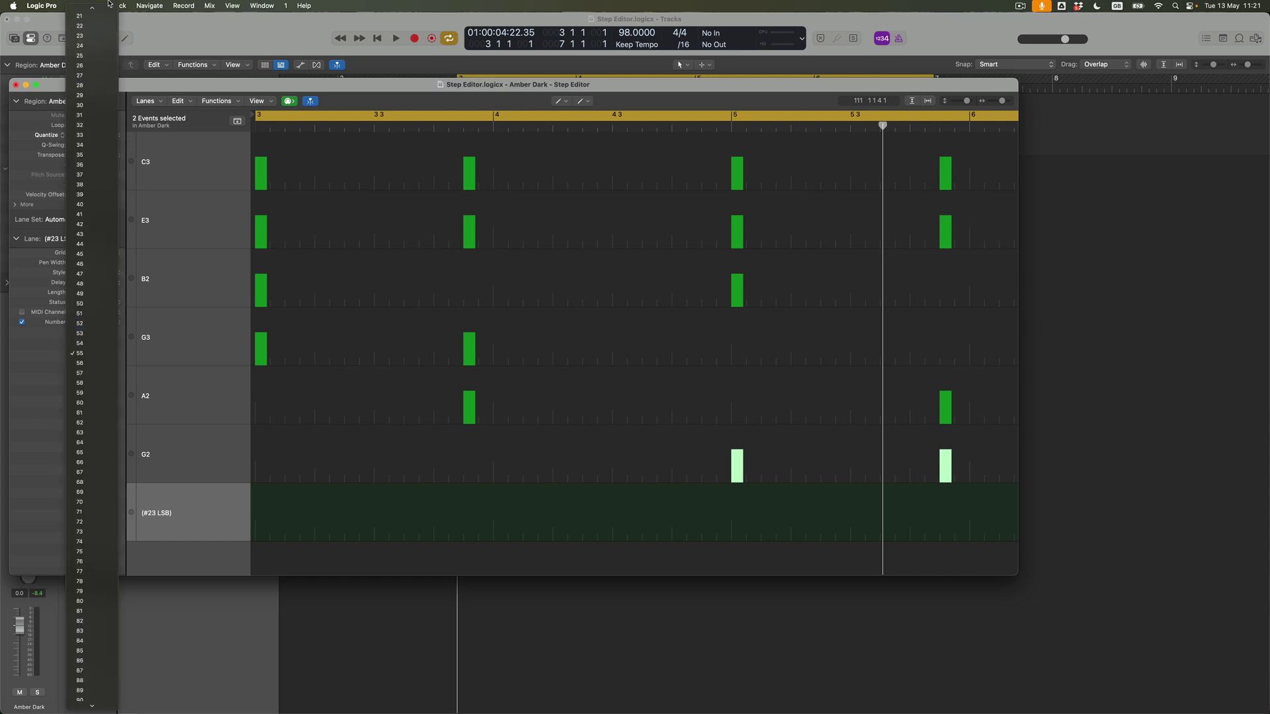
mouse_move(101, 5)
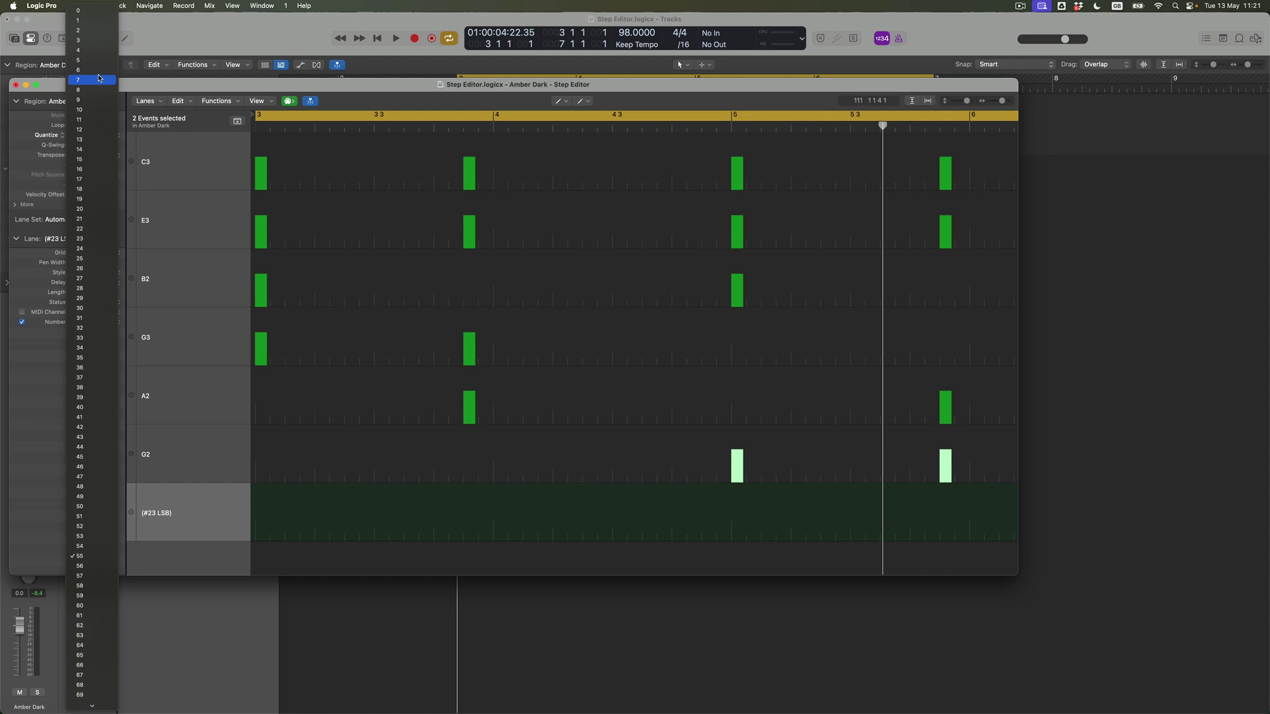
click(100, 80)
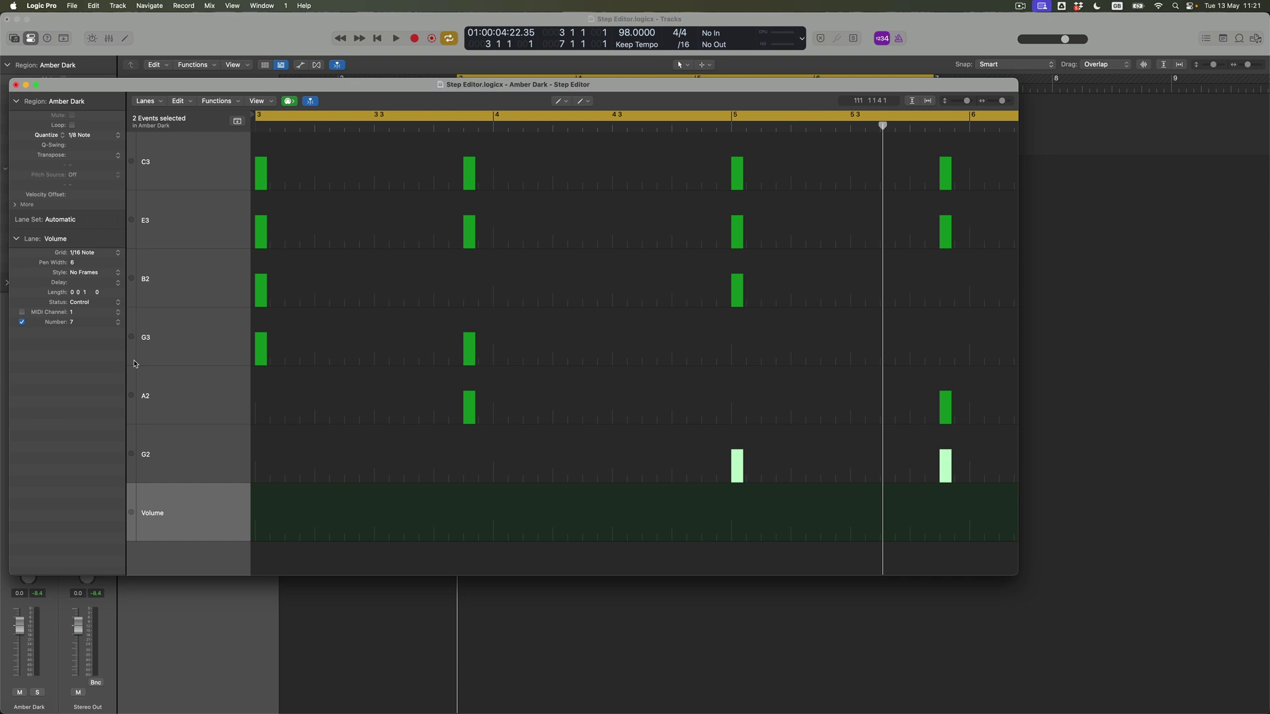
click(119, 324)
With the Pencil tool, draw the first Volume steps: high, low, a tall step at 5 2 1 1, then descending steps
key(t)
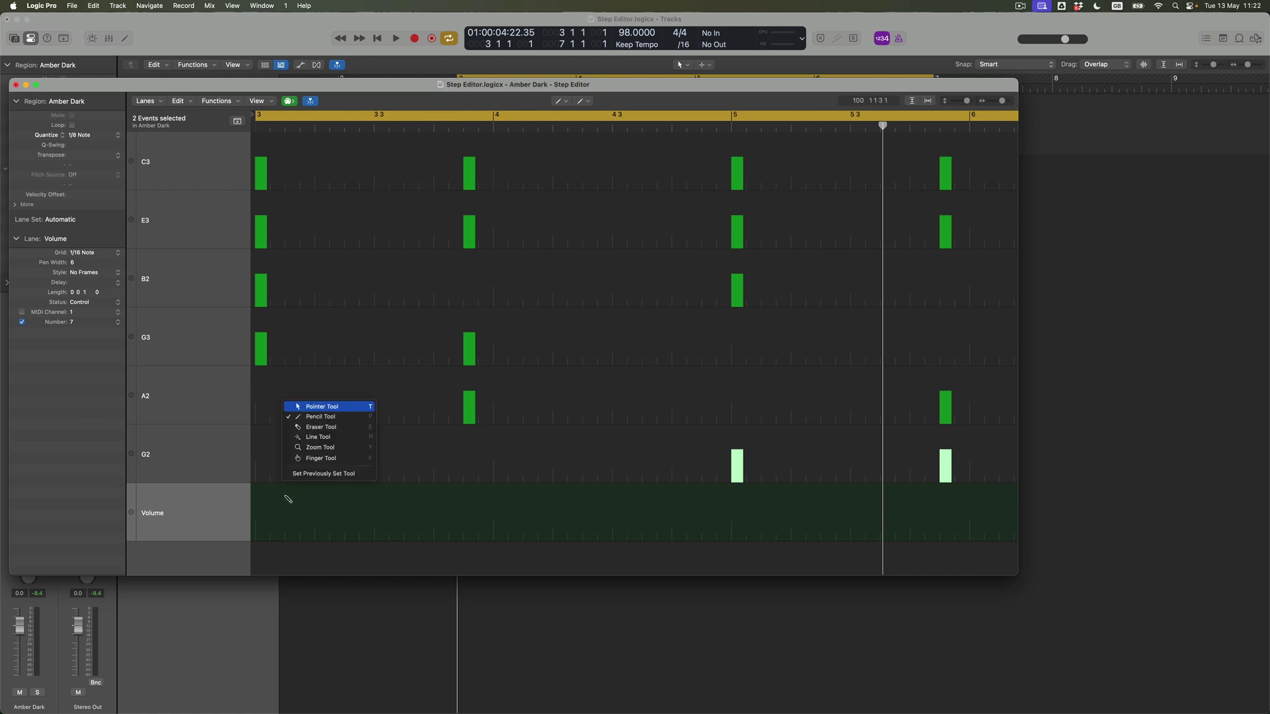
click(334, 417)
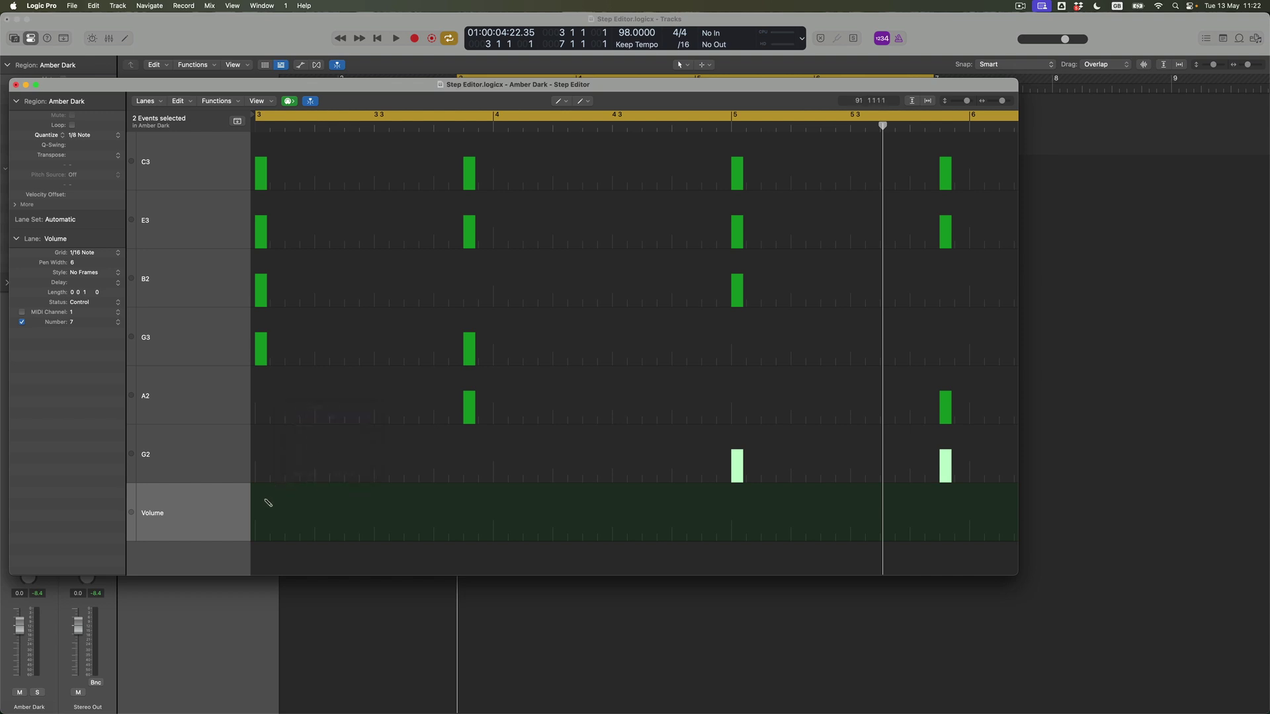
drag(263, 502, 264, 497)
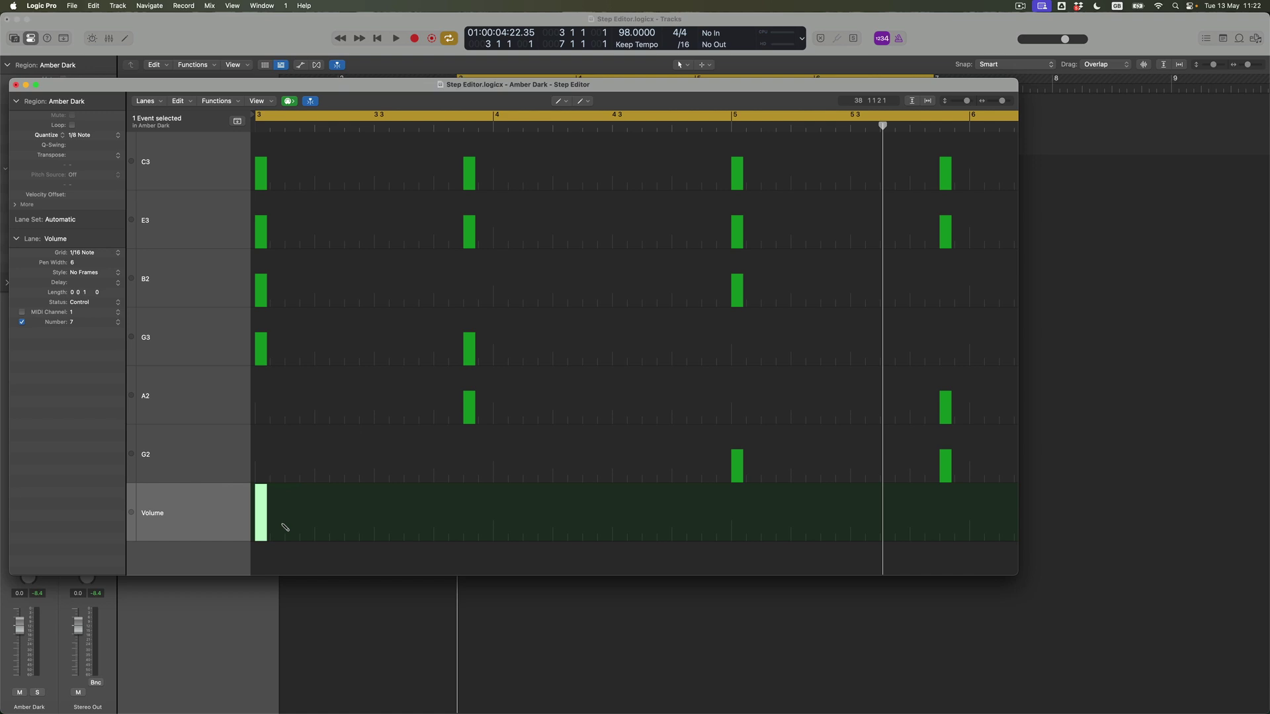
drag(279, 524, 279, 531)
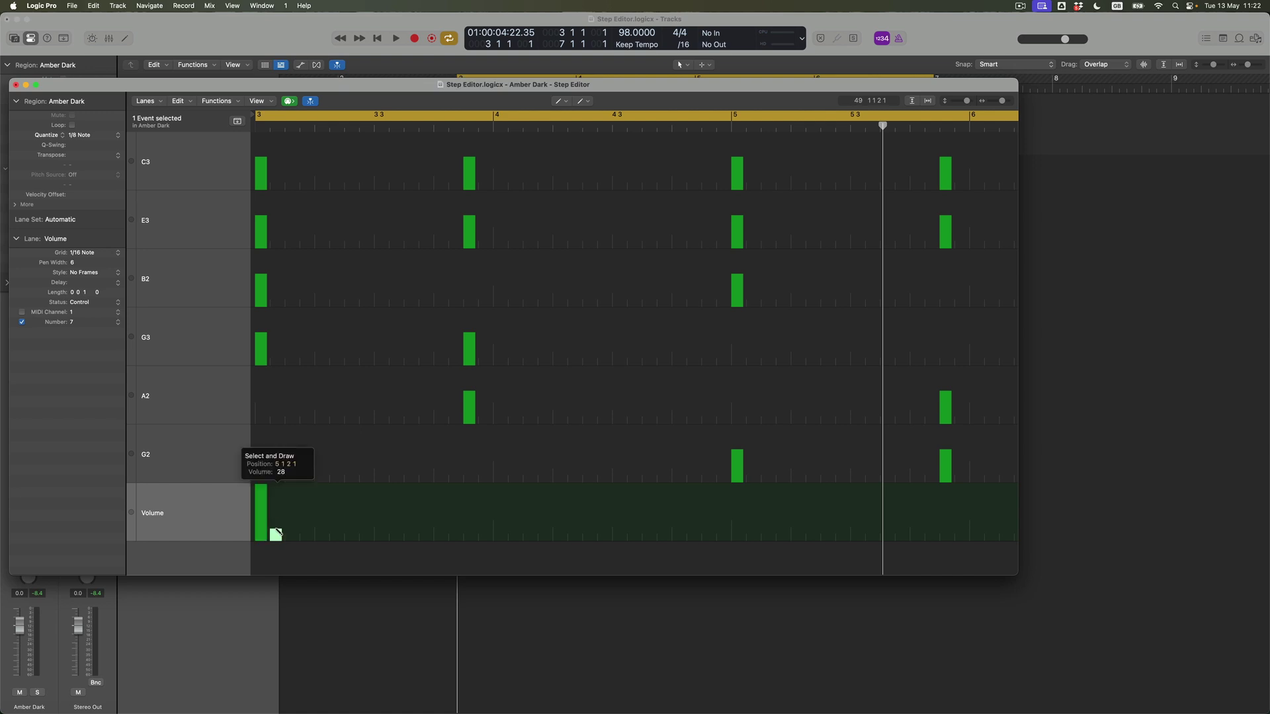
drag(277, 531, 291, 500)
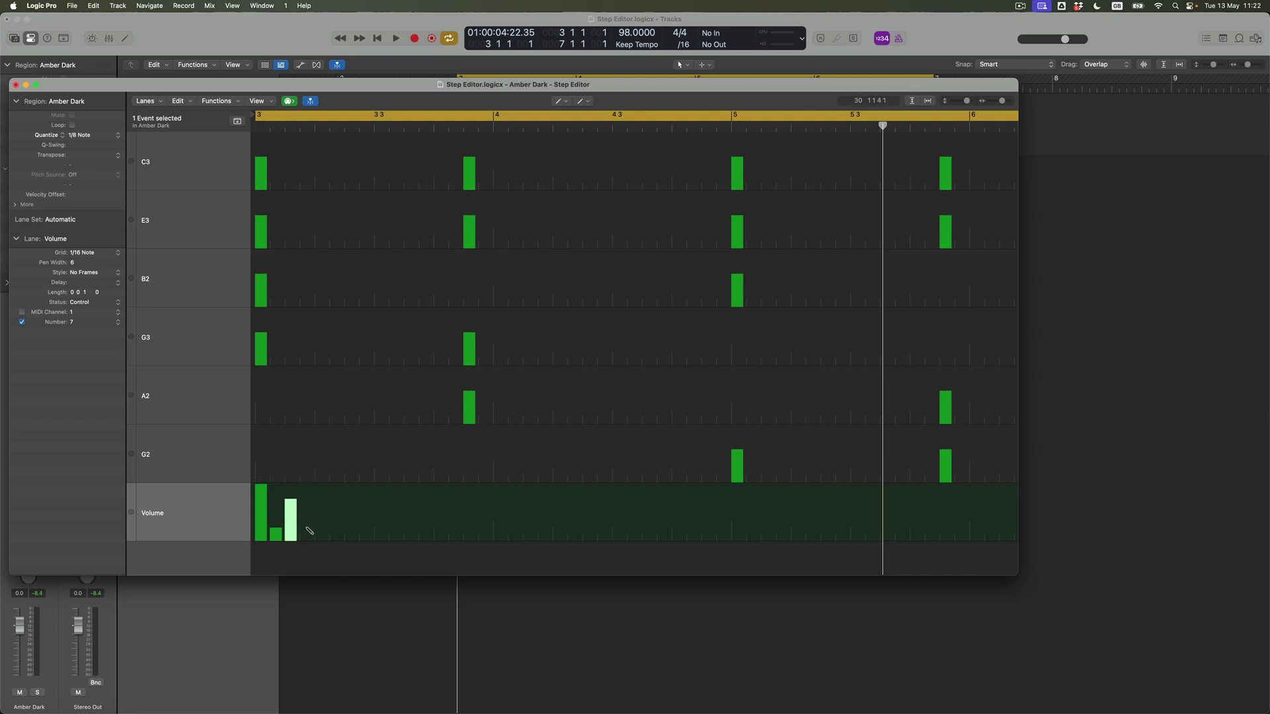
click(320, 500)
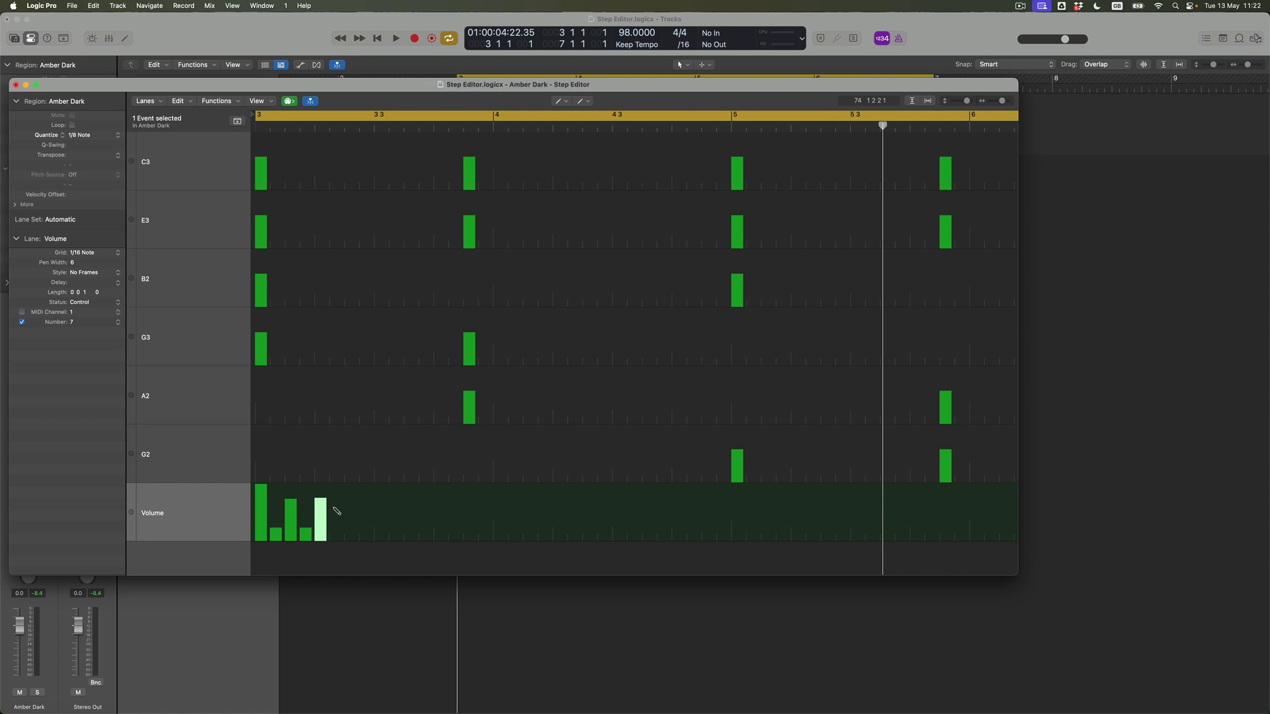
mouse_move(334, 509)
mouse_down()
mouse_move(371, 536)
mouse_move(380, 485)
mouse_up()
Draw a run of alternating short and tall Volume steps across the next beats
click(365, 533)
click(395, 531)
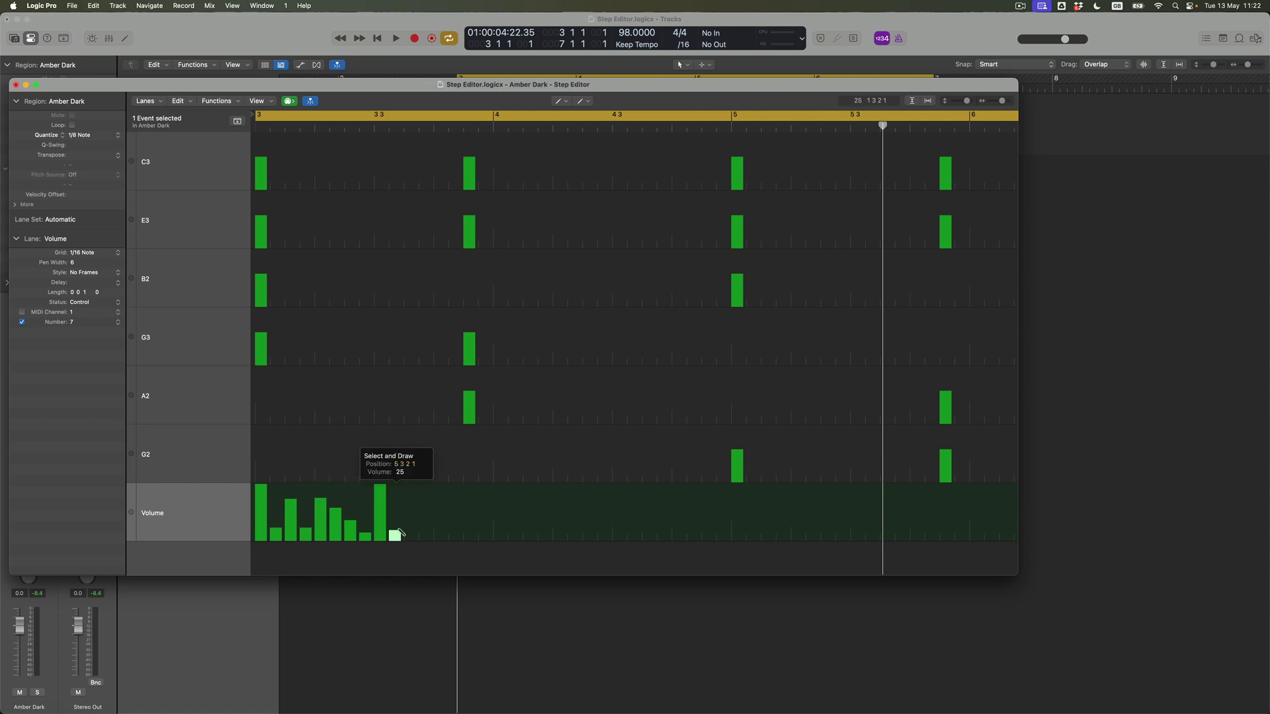
click(411, 500)
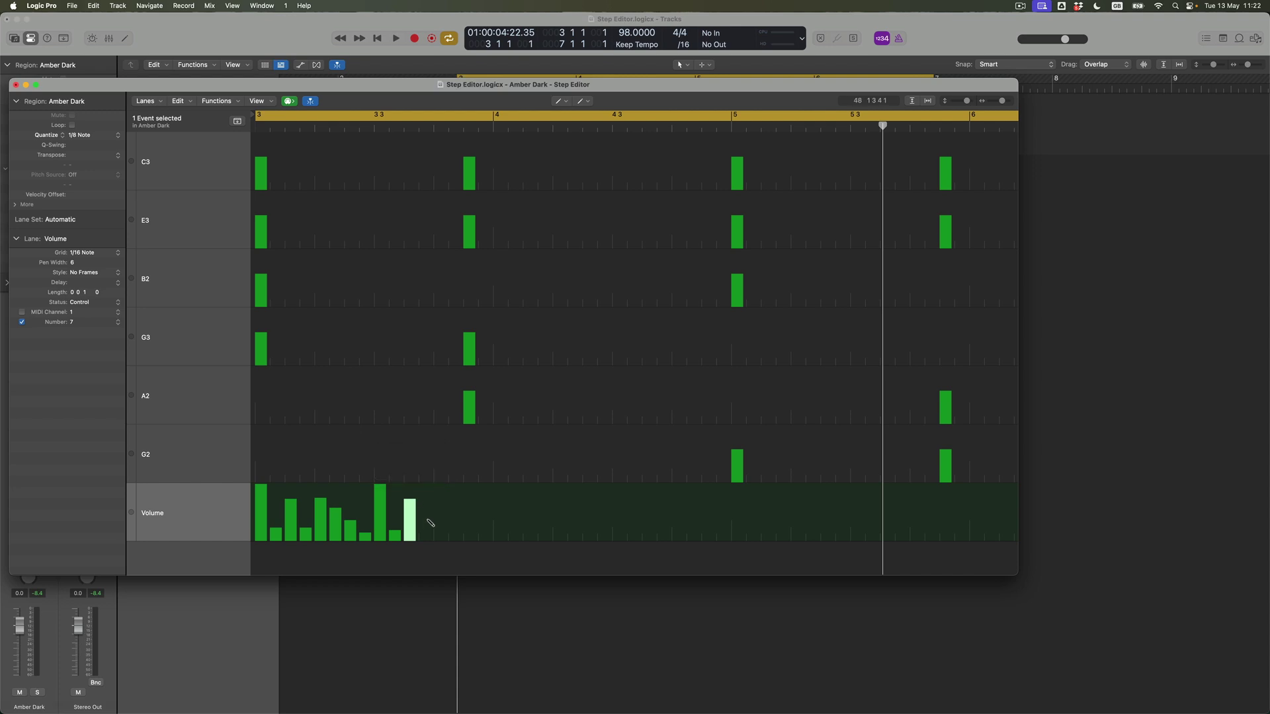
click(425, 514)
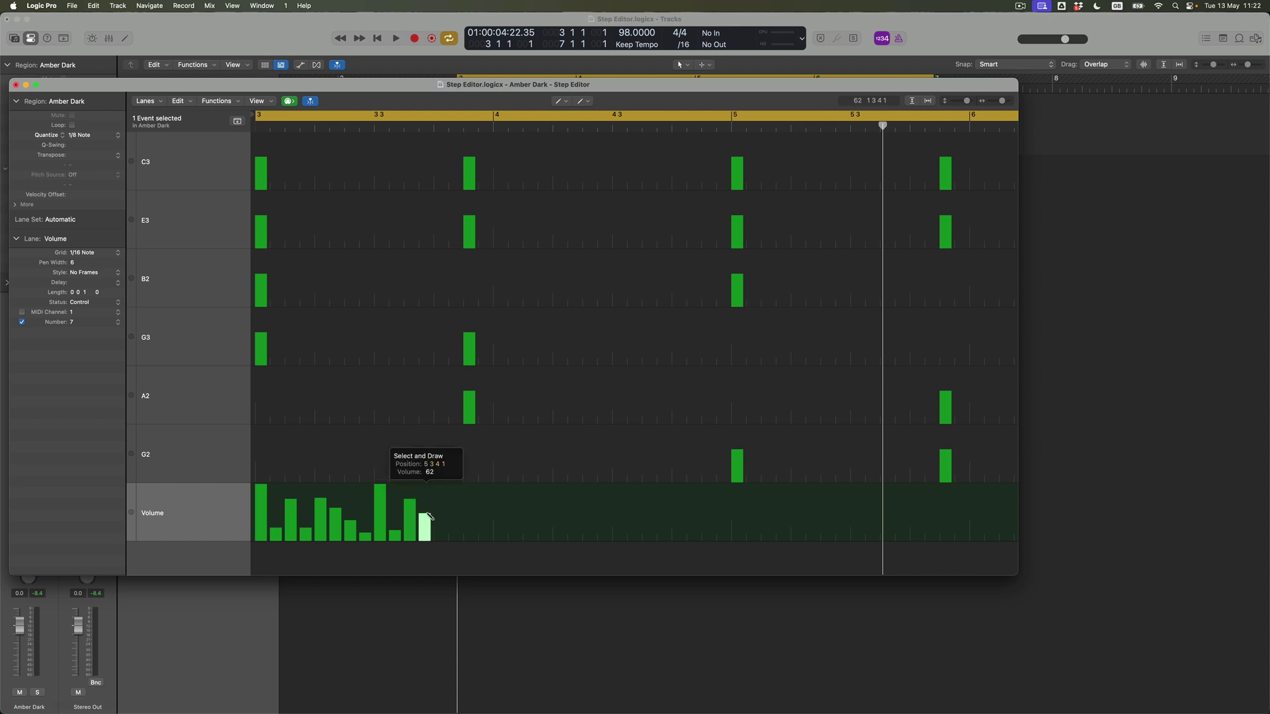
click(440, 486)
click(455, 541)
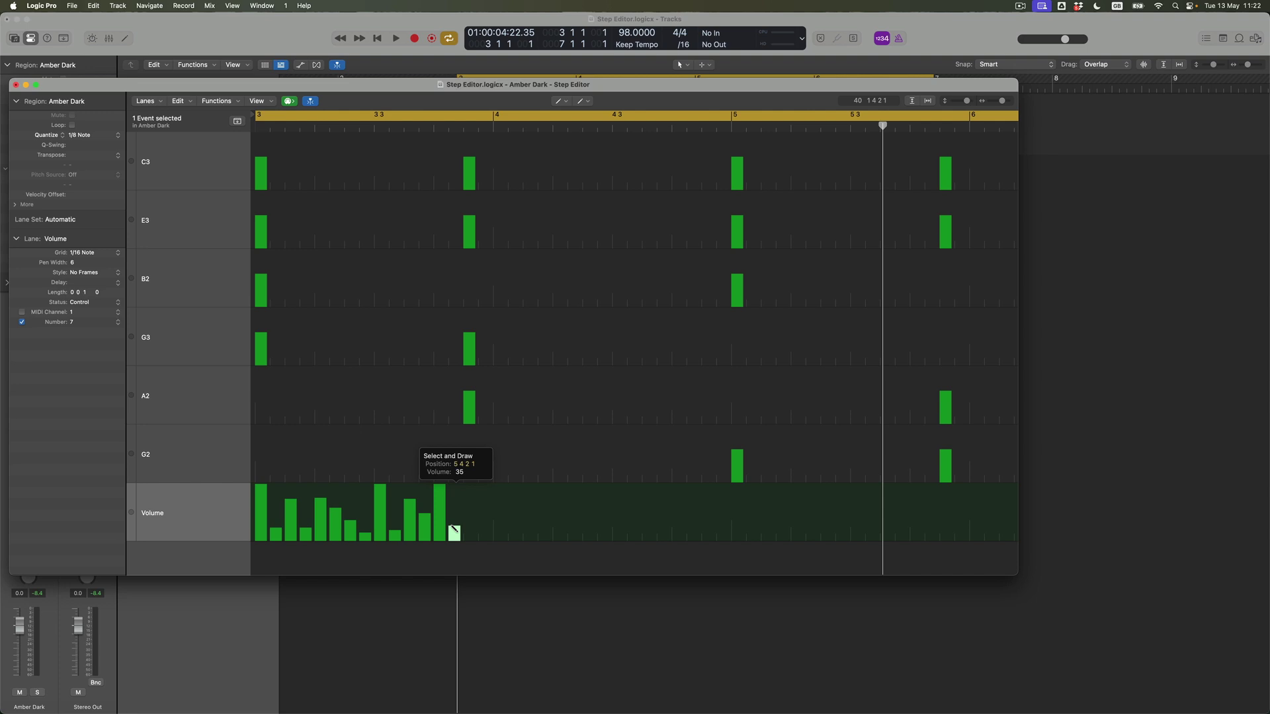
click(469, 488)
click(484, 513)
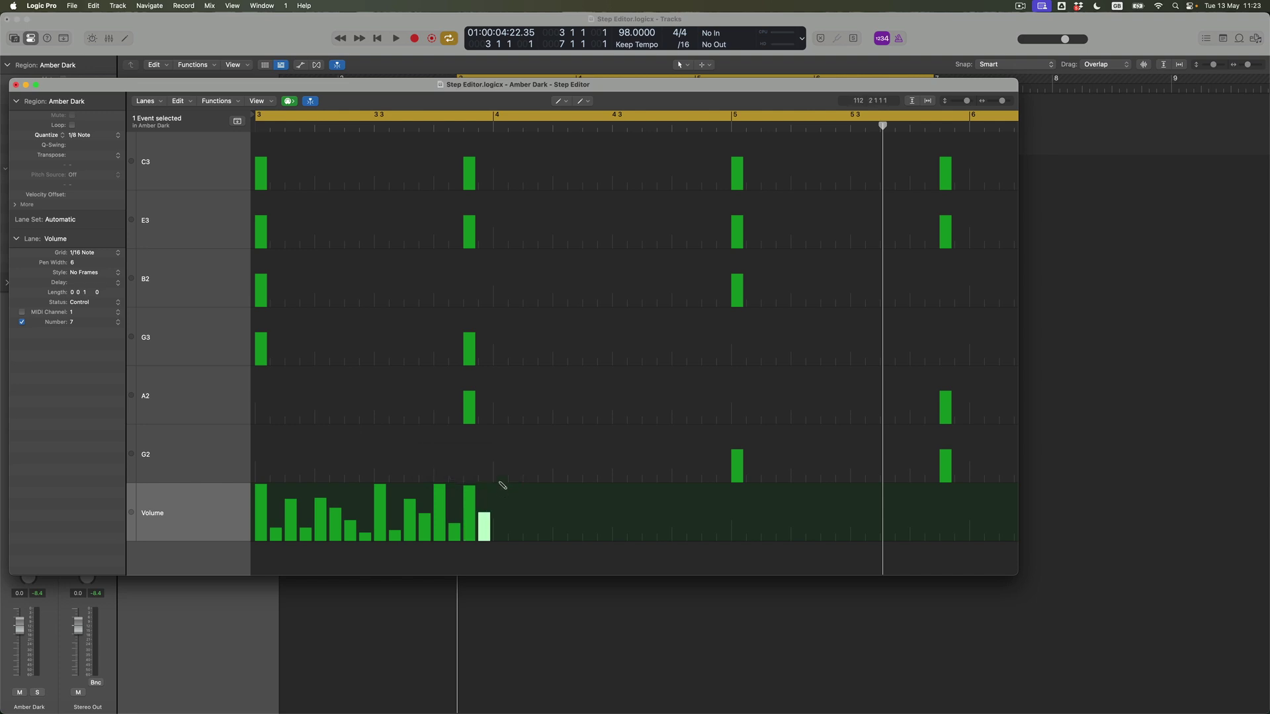
click(501, 486)
click(514, 504)
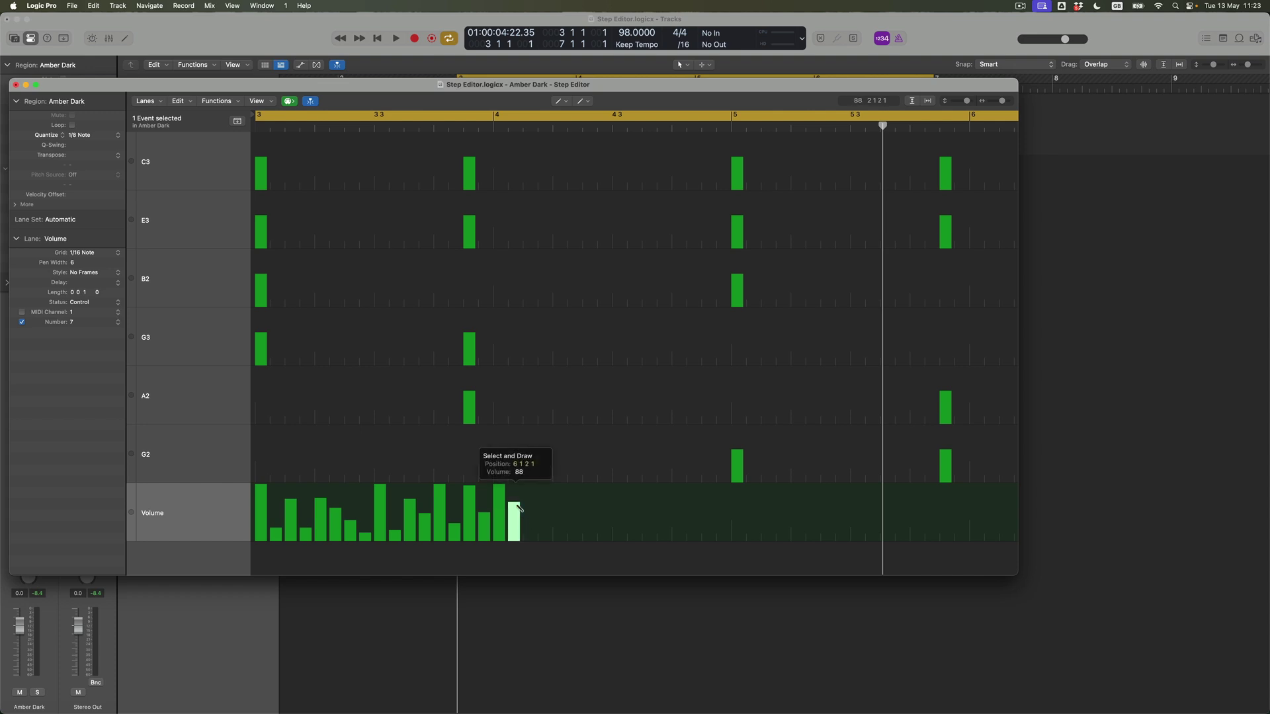
click(528, 529)
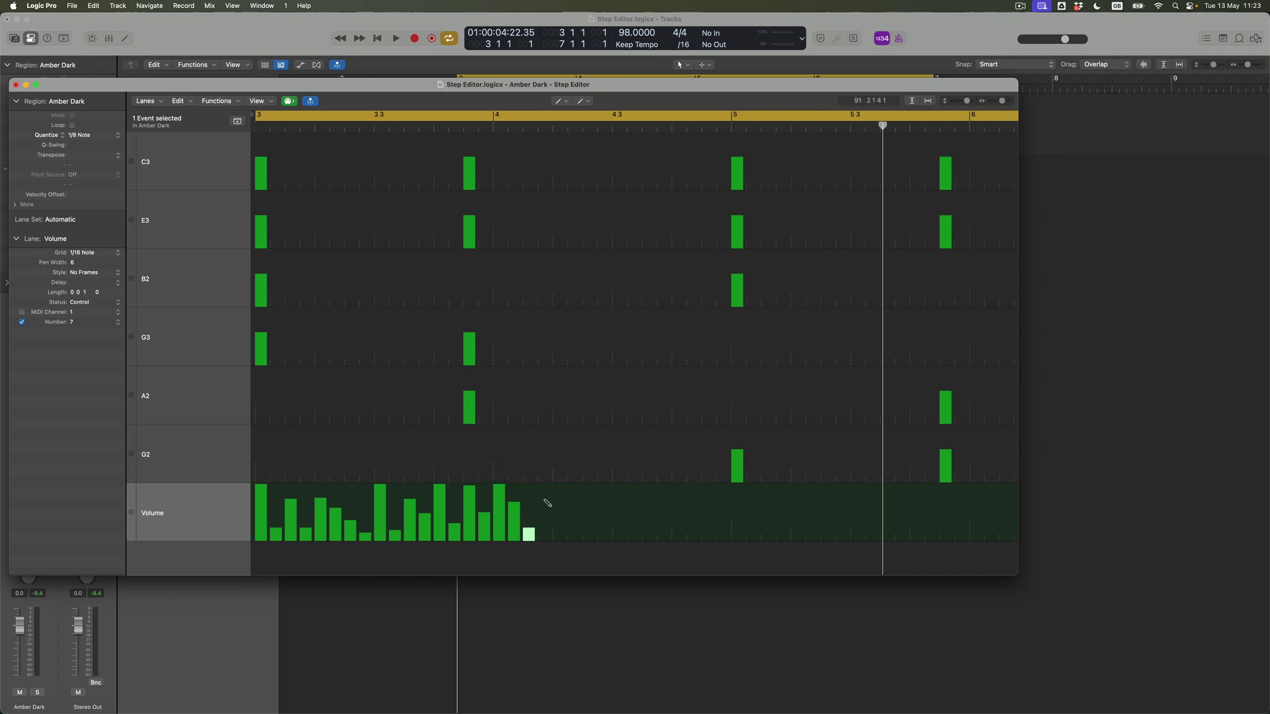
click(543, 500)
click(558, 528)
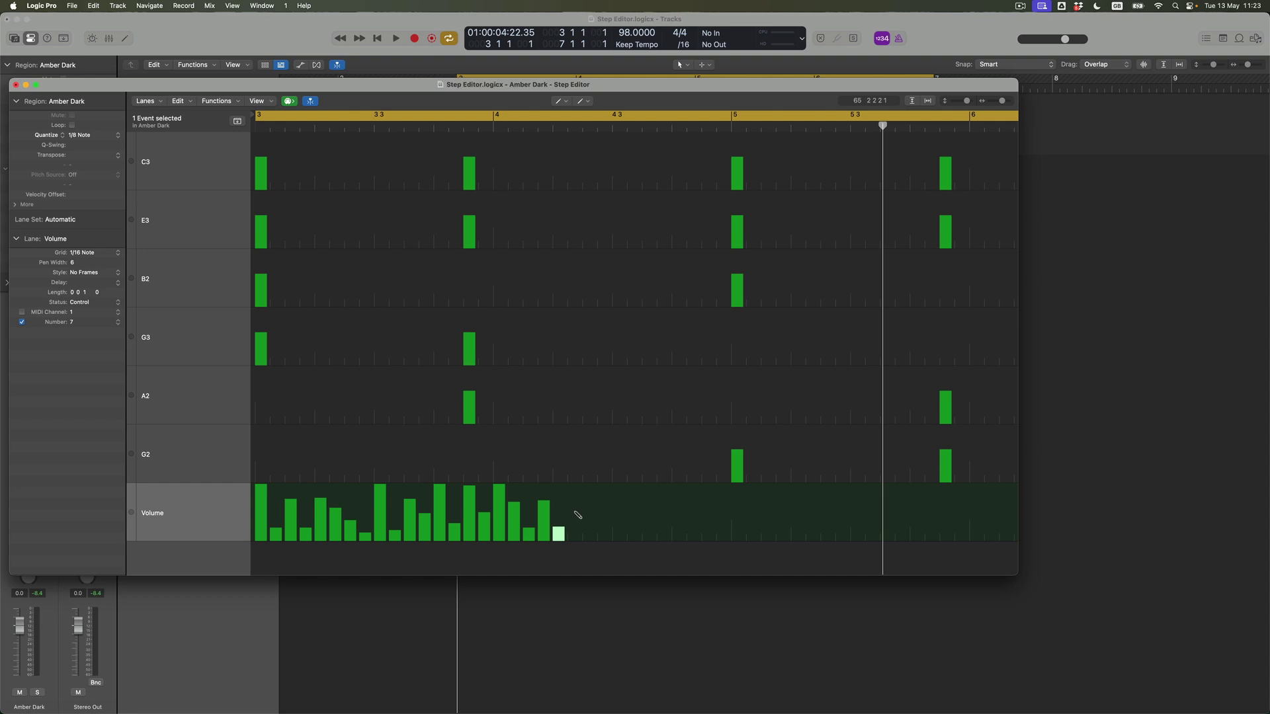
Continue the Volume steps with values 82, 86 and 127, ending the run at 56
click(574, 513)
click(588, 494)
click(602, 519)
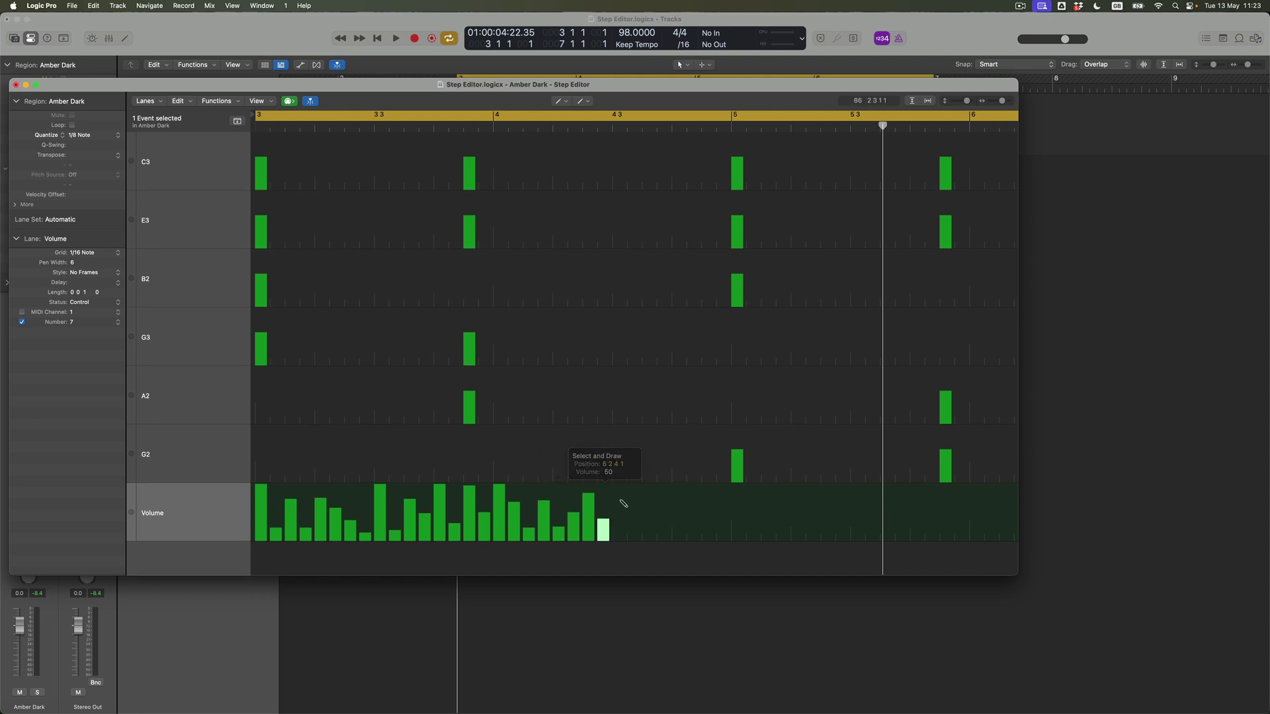
click(618, 486)
click(633, 507)
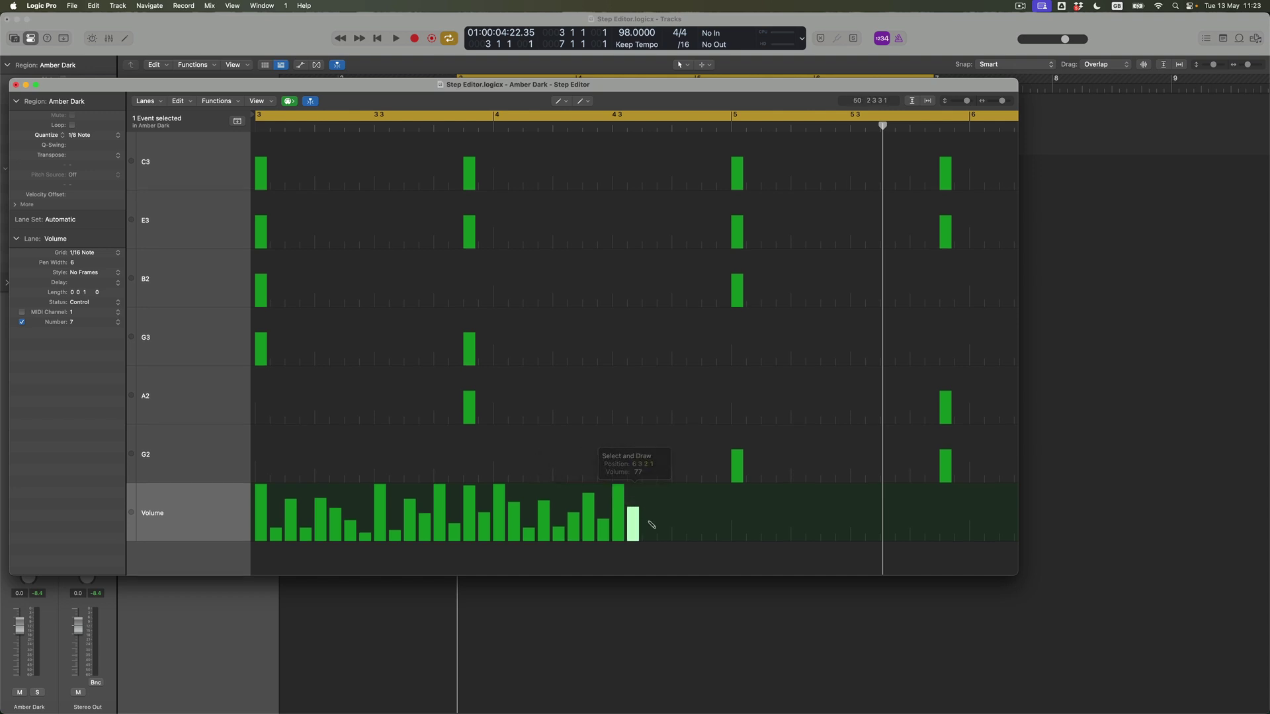
click(648, 525)
click(663, 508)
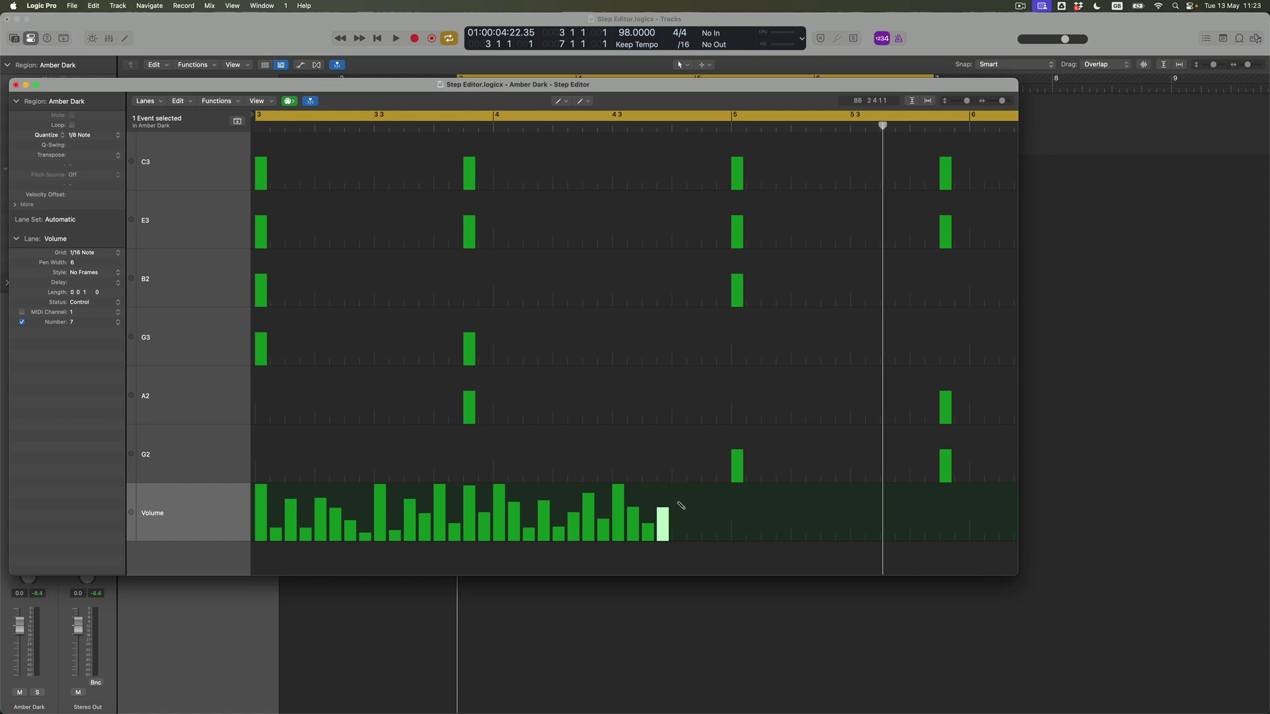
click(678, 489)
click(693, 515)
click(678, 486)
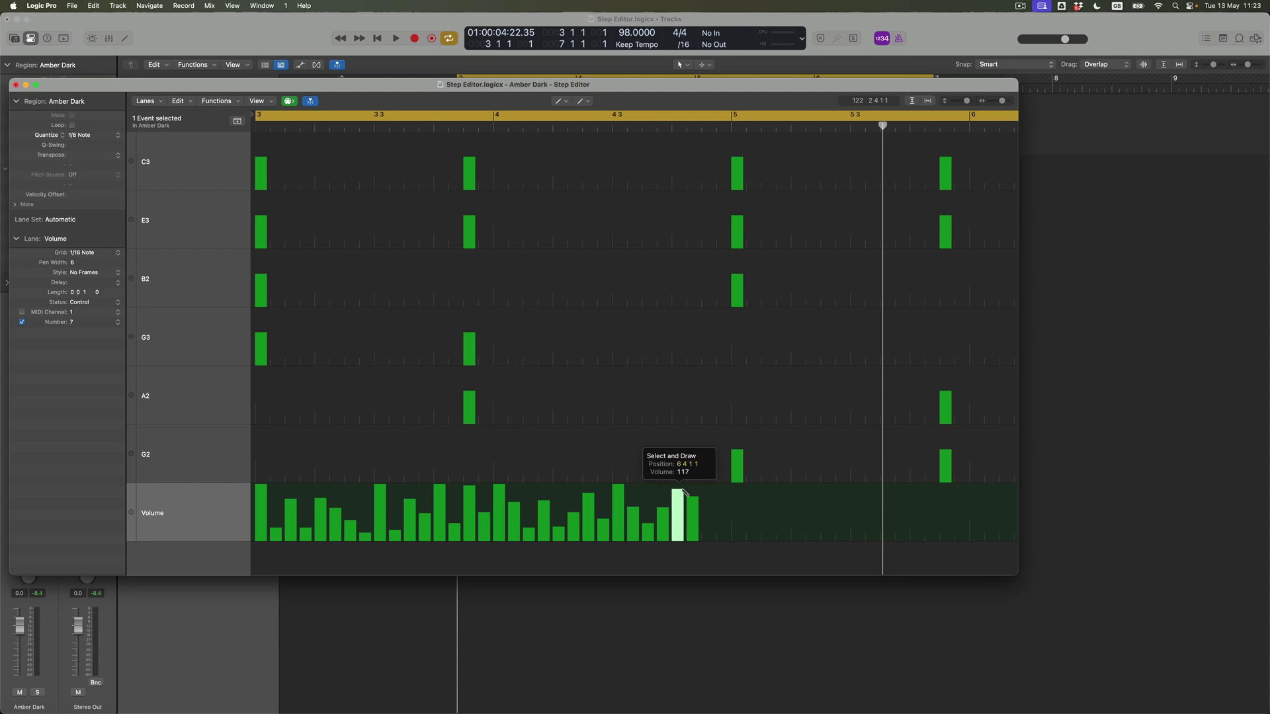
click(679, 487)
click(680, 488)
mouse_move(681, 488)
mouse_down()
mouse_move(737, 511)
mouse_move(740, 484)
mouse_move(762, 522)
mouse_move(767, 481)
mouse_move(781, 517)
mouse_move(797, 486)
mouse_move(853, 518)
mouse_move(909, 493)
mouse_up()
click(734, 515)
click(783, 521)
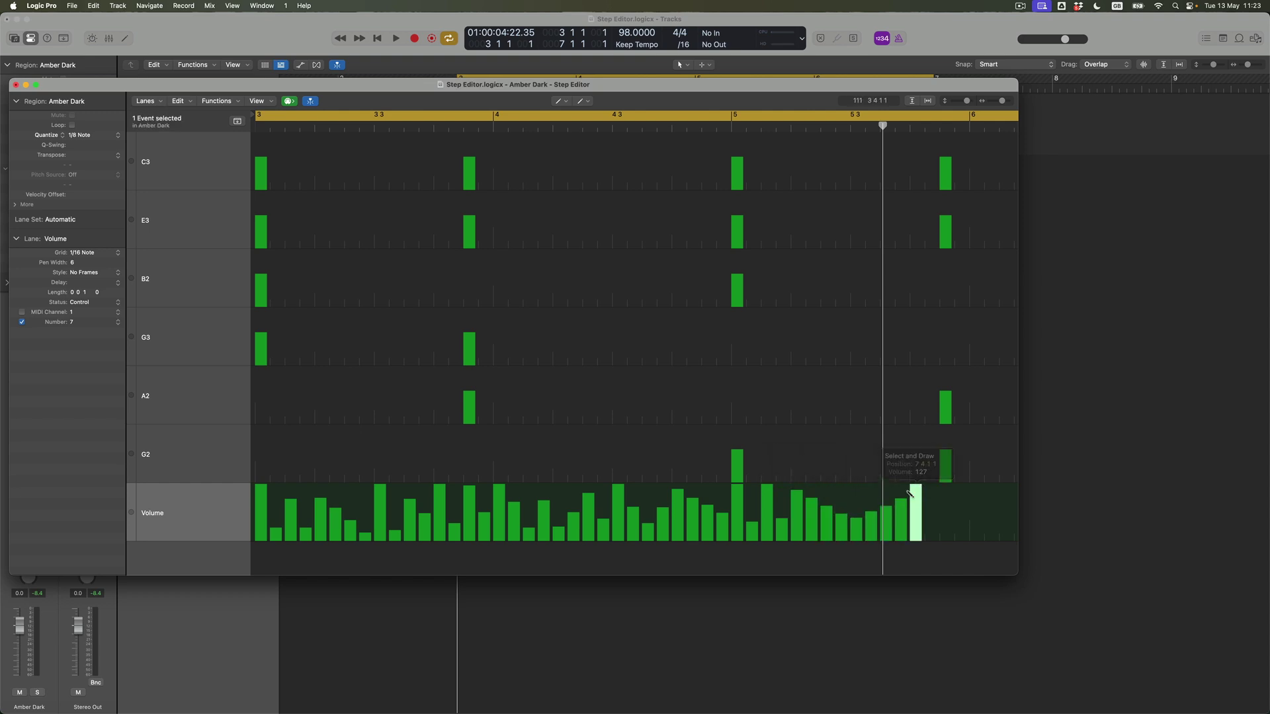
Enlarge the editor and draw the final Volume steps: 96, rises to 127, 93, 54, ending at 100
drag(1016, 575, 1226, 629)
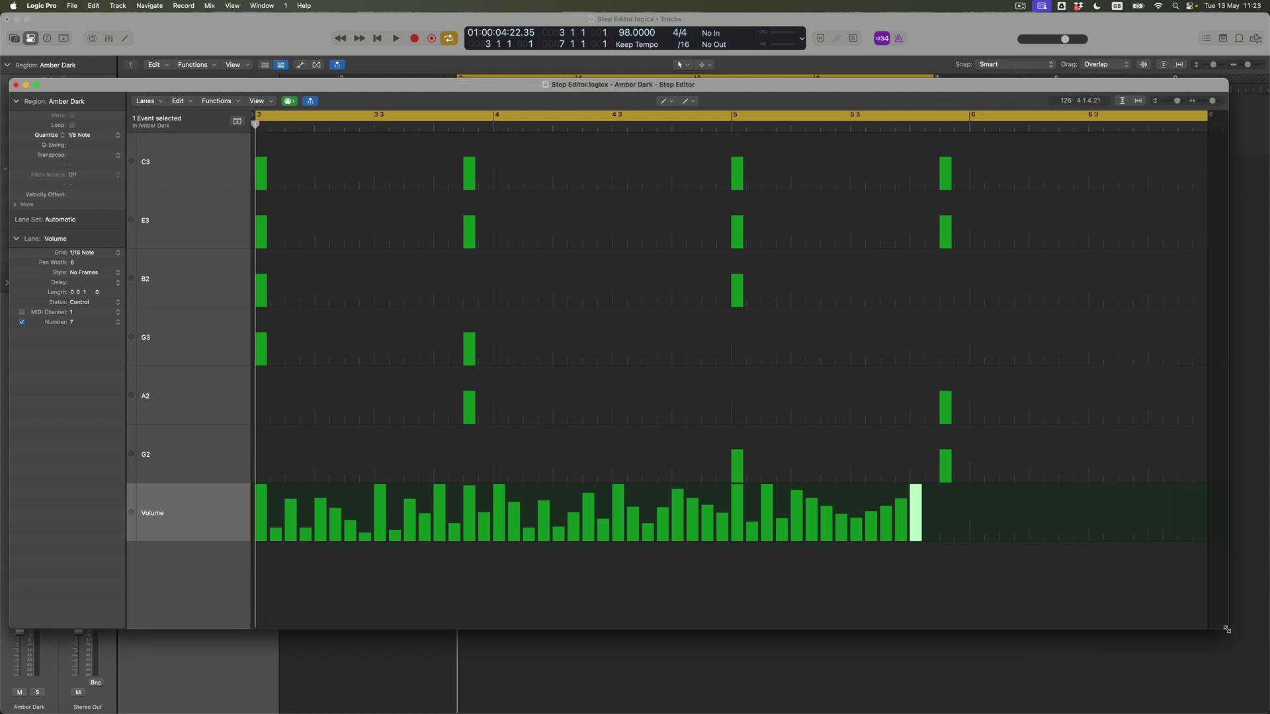
click(930, 500)
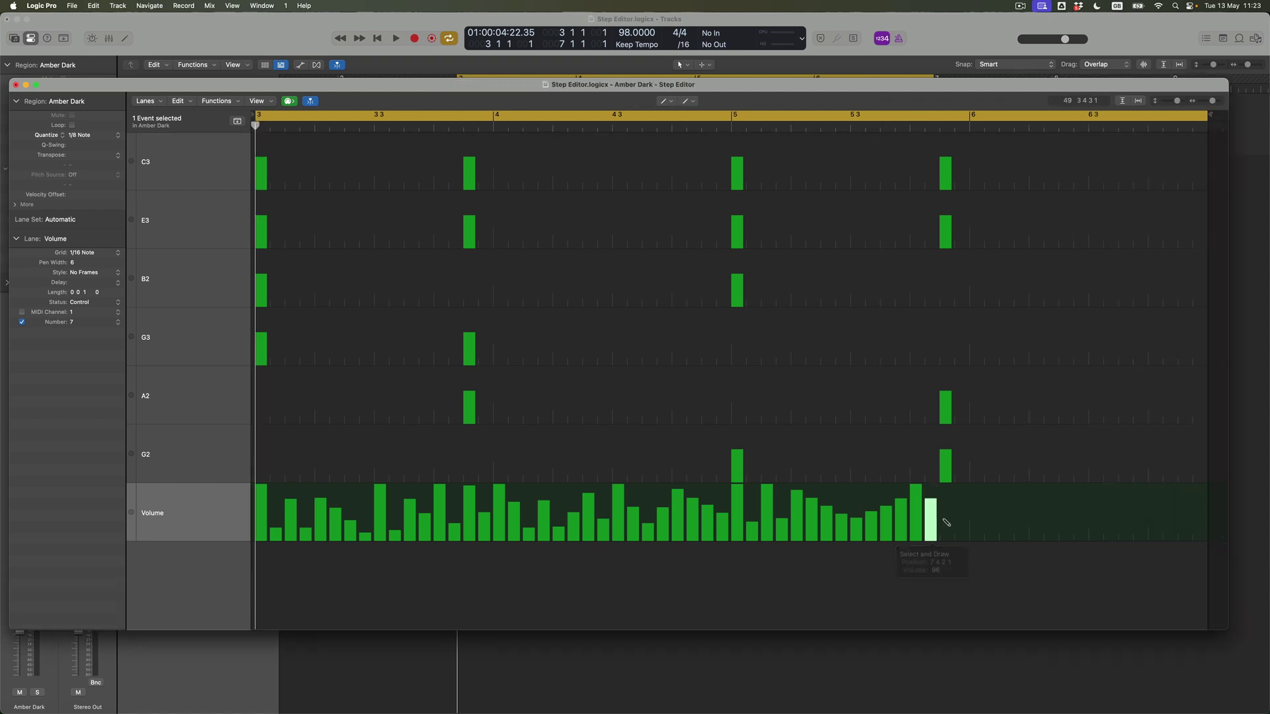
mouse_move(950, 531)
mouse_down()
mouse_move(980, 482)
mouse_move(993, 536)
mouse_move(1035, 487)
mouse_up()
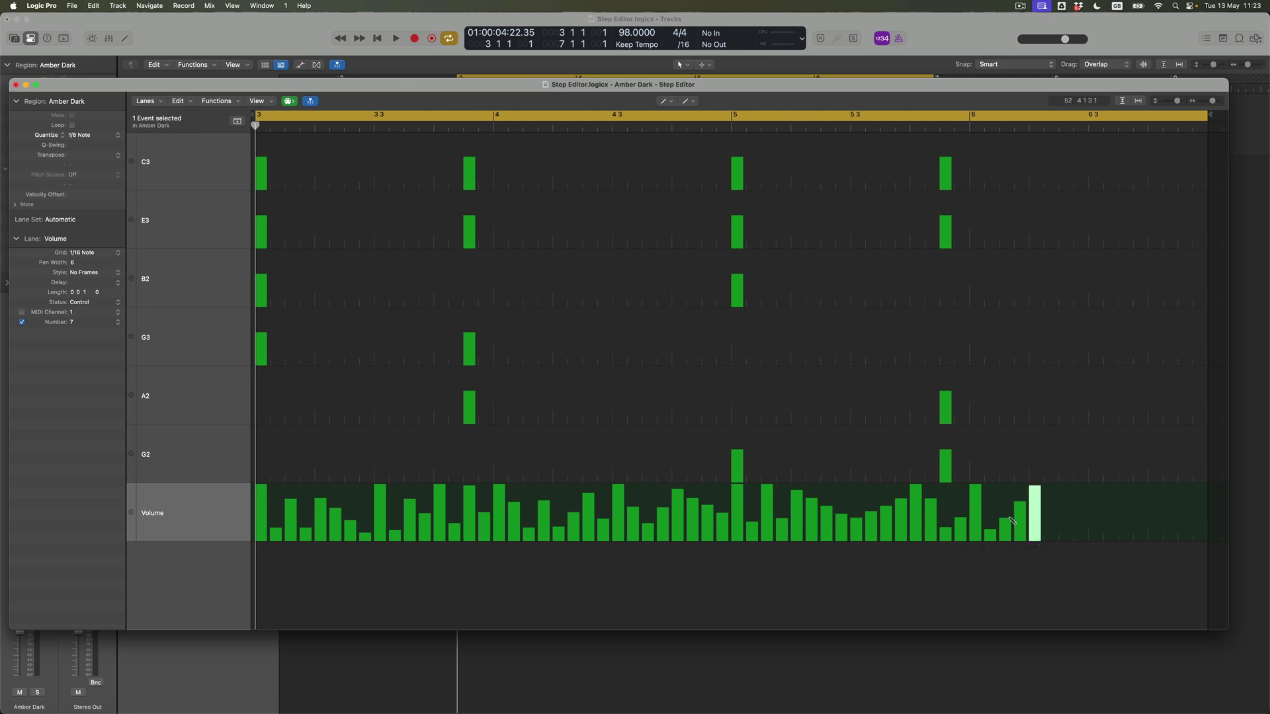
click(1050, 500)
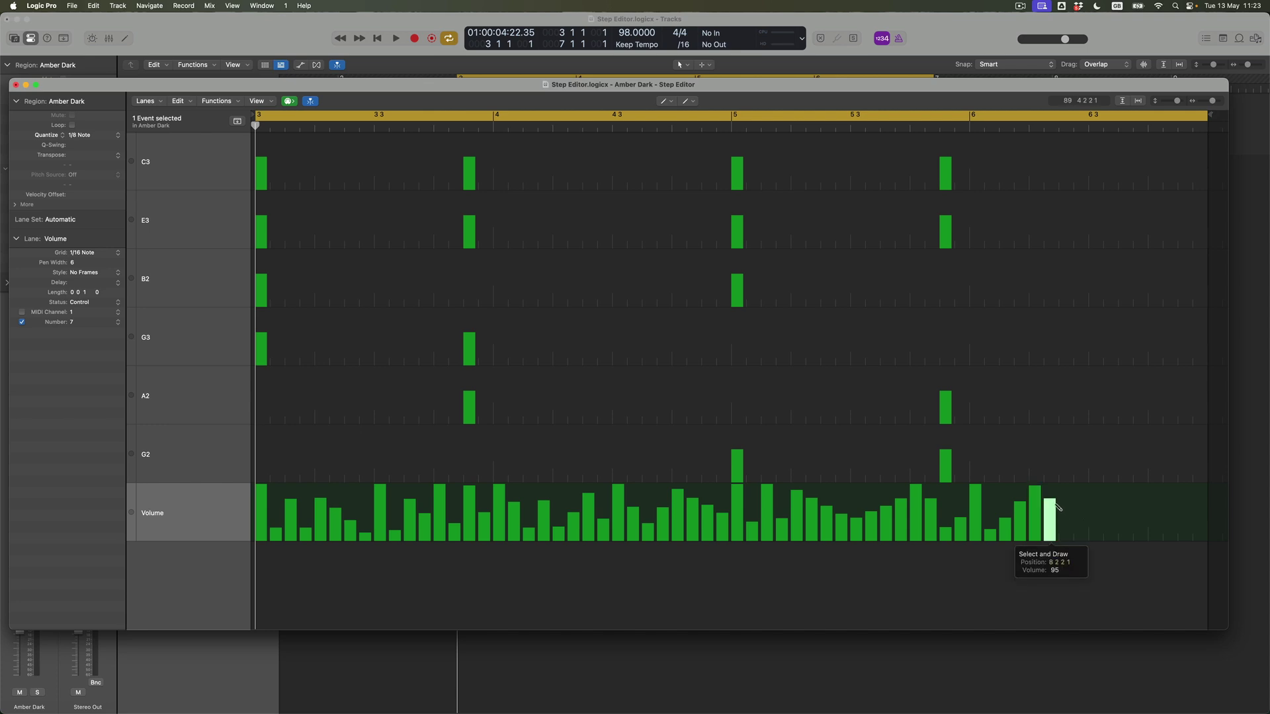
mouse_move(1069, 535)
mouse_down()
mouse_move(1097, 498)
mouse_move(1120, 502)
mouse_up()
click(1112, 524)
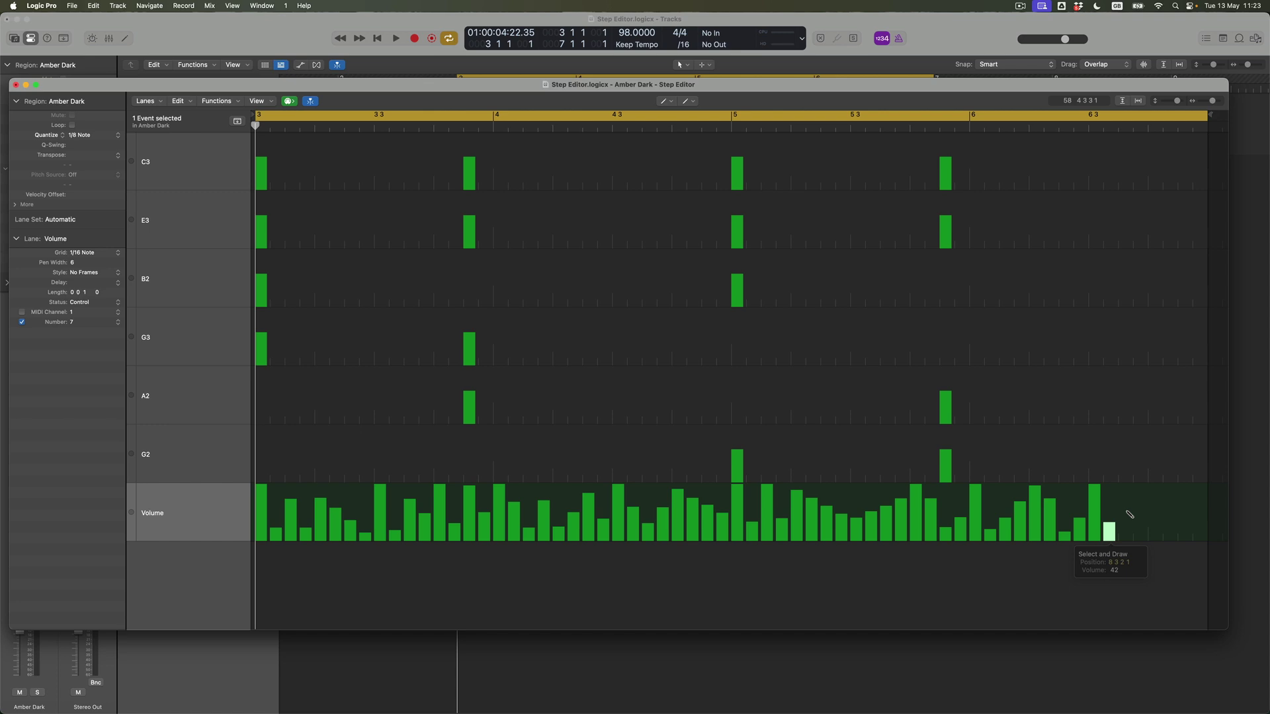
click(1126, 505)
click(1138, 527)
click(1156, 485)
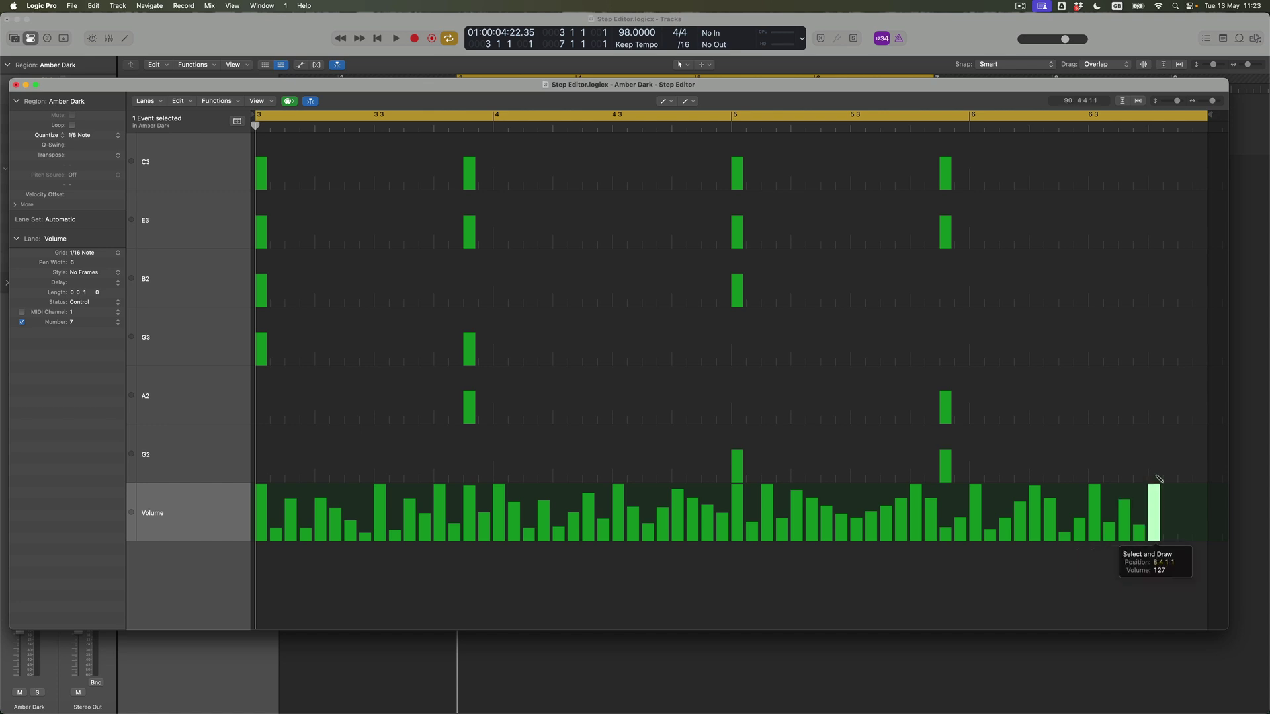
click(1169, 532)
click(1186, 519)
click(1200, 498)
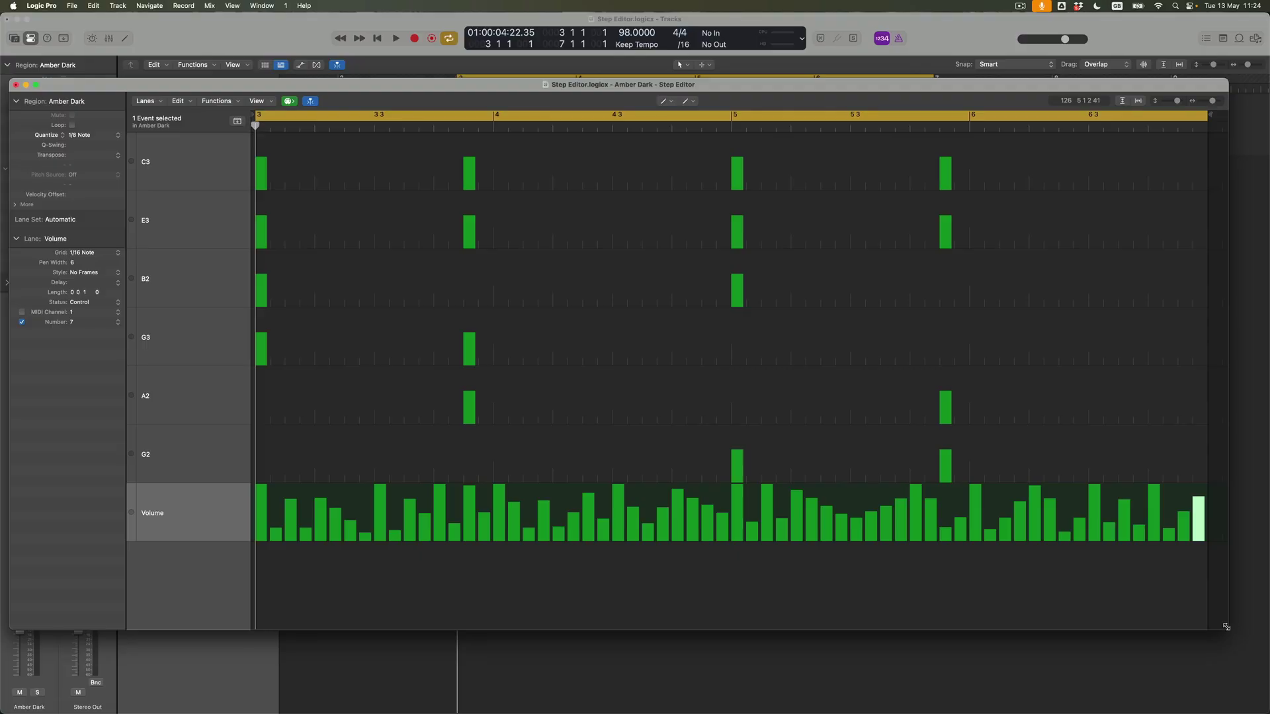
Reposition the Step Editor to reveal the Tracks area and play the region with the full mix from bar 3
drag(1246, 546, 880, 486)
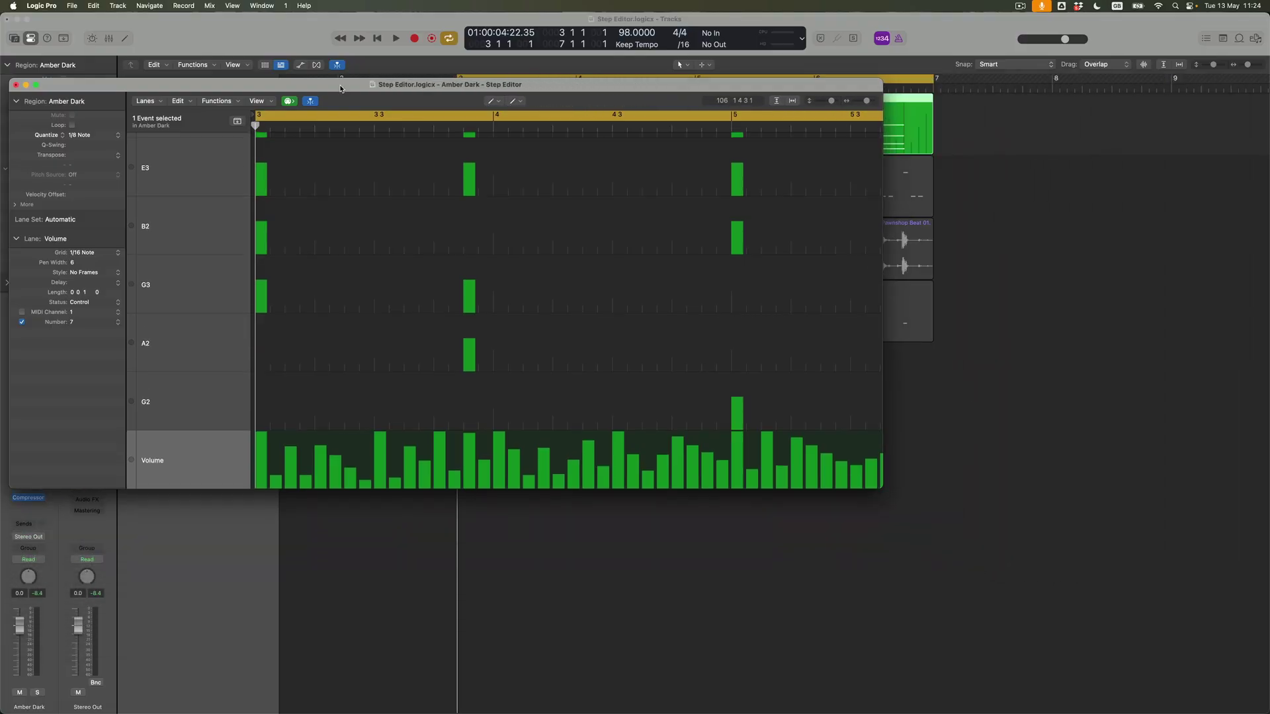
drag(341, 88, 563, 248)
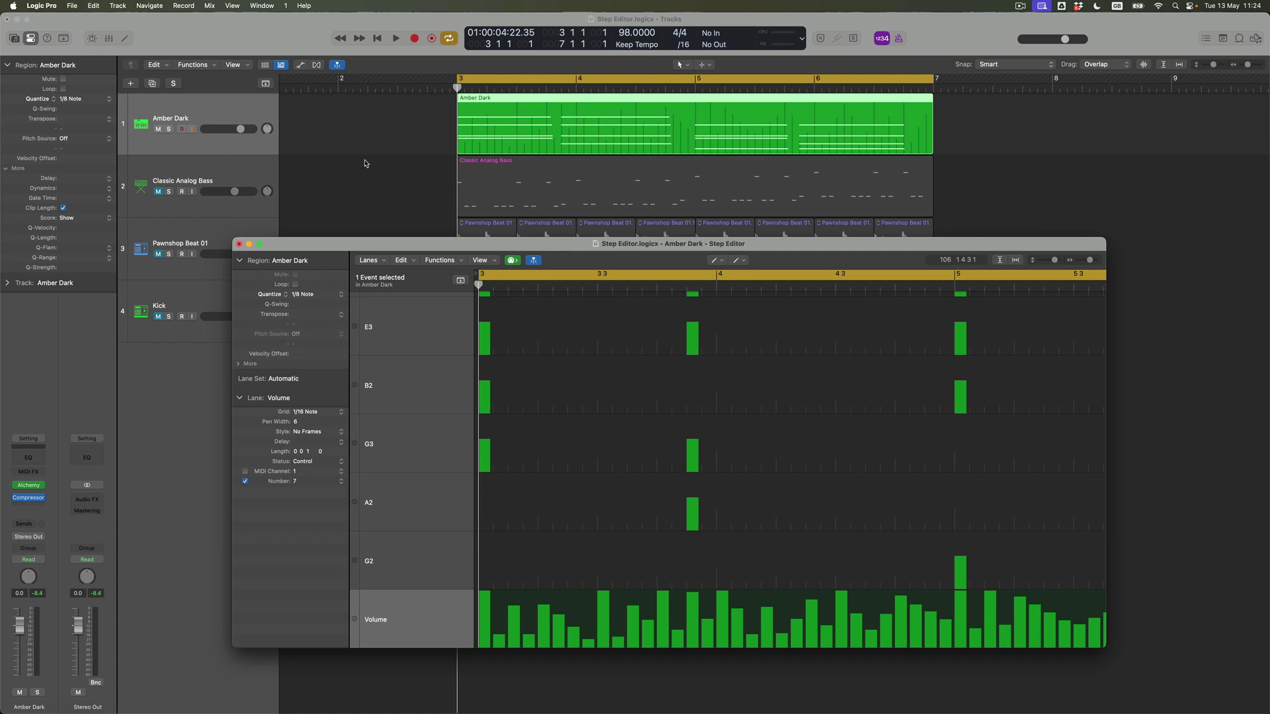
key(space)
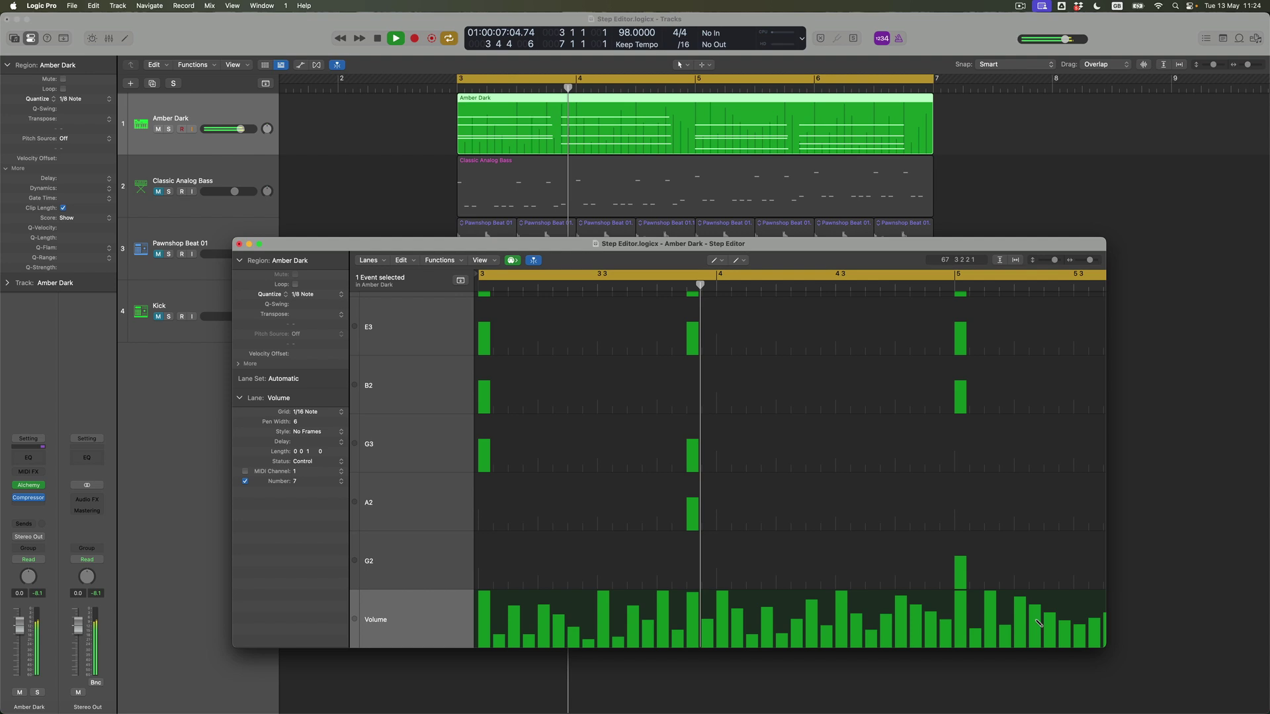
drag(1105, 647, 1199, 699)
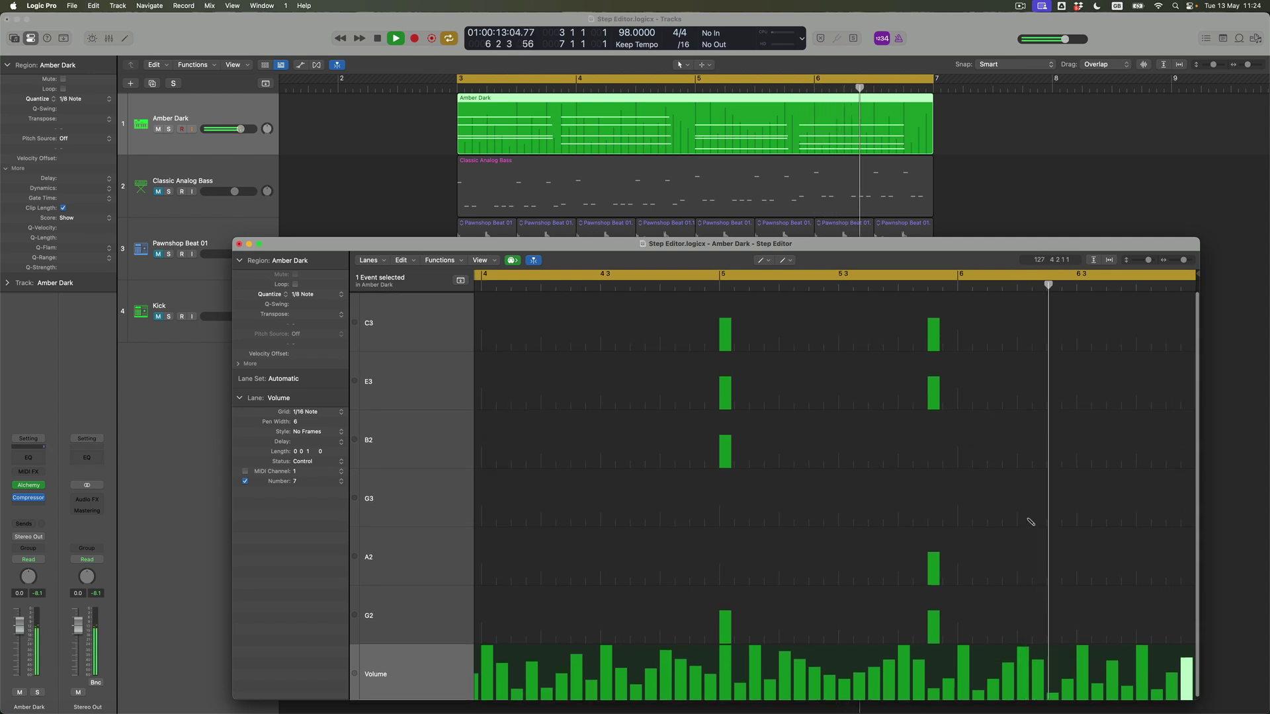
drag(841, 247, 815, 76)
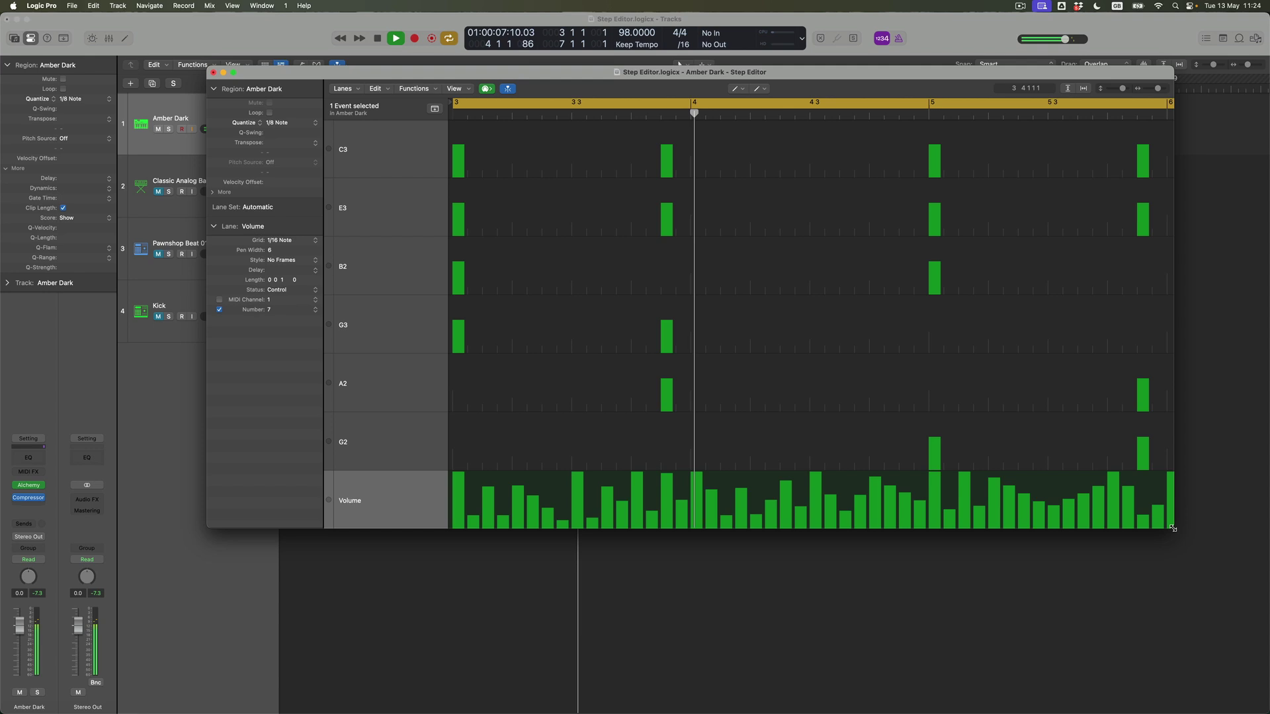
drag(1176, 528, 1203, 640)
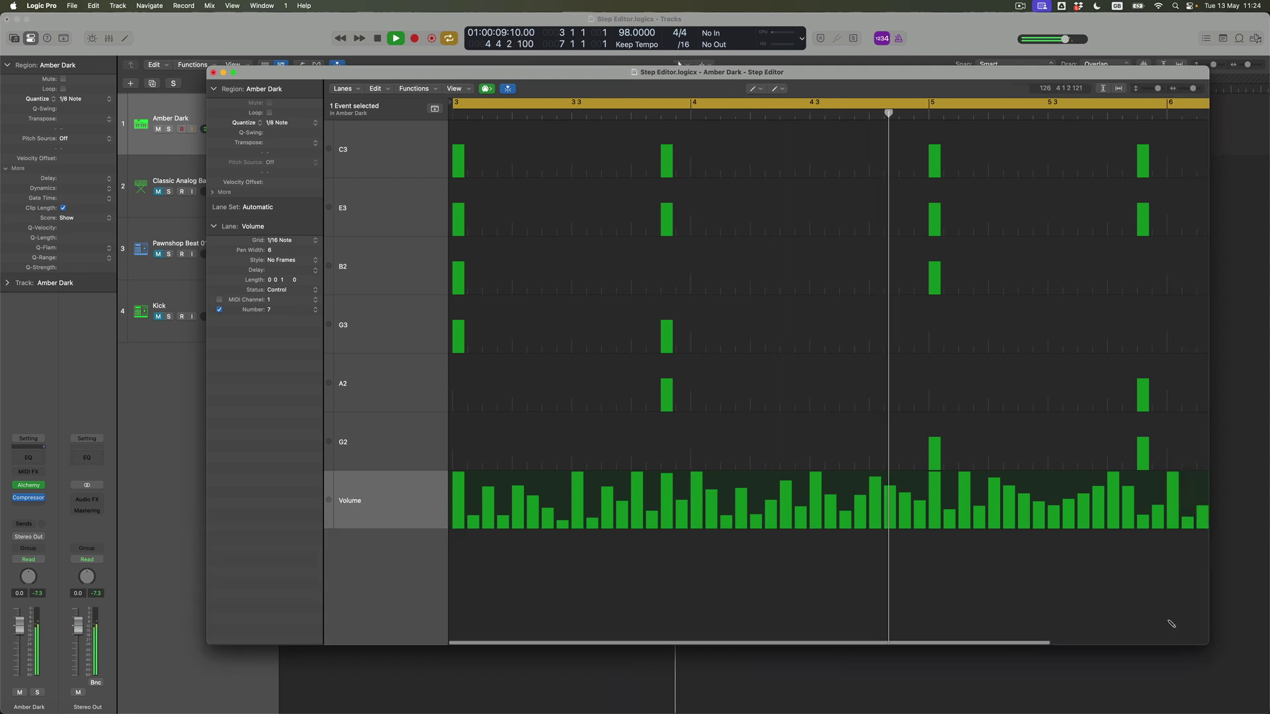
drag(451, 77, 416, 97)
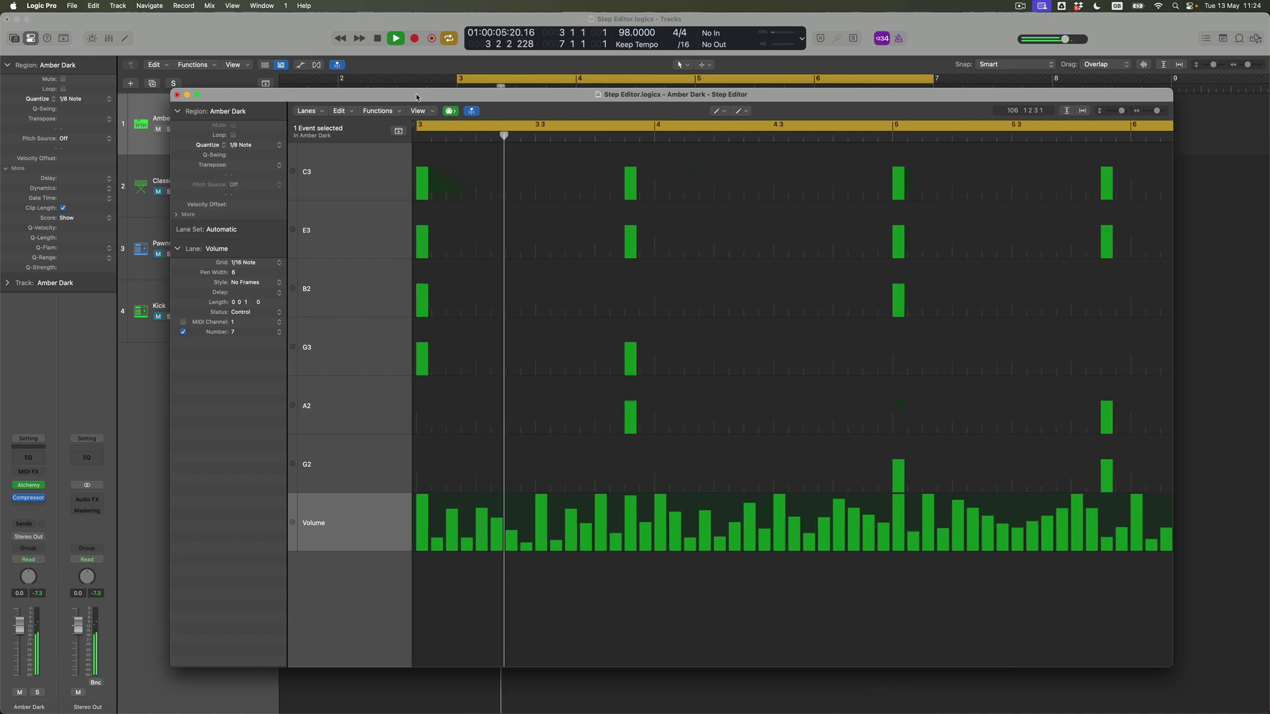
key(space)
key(Return)
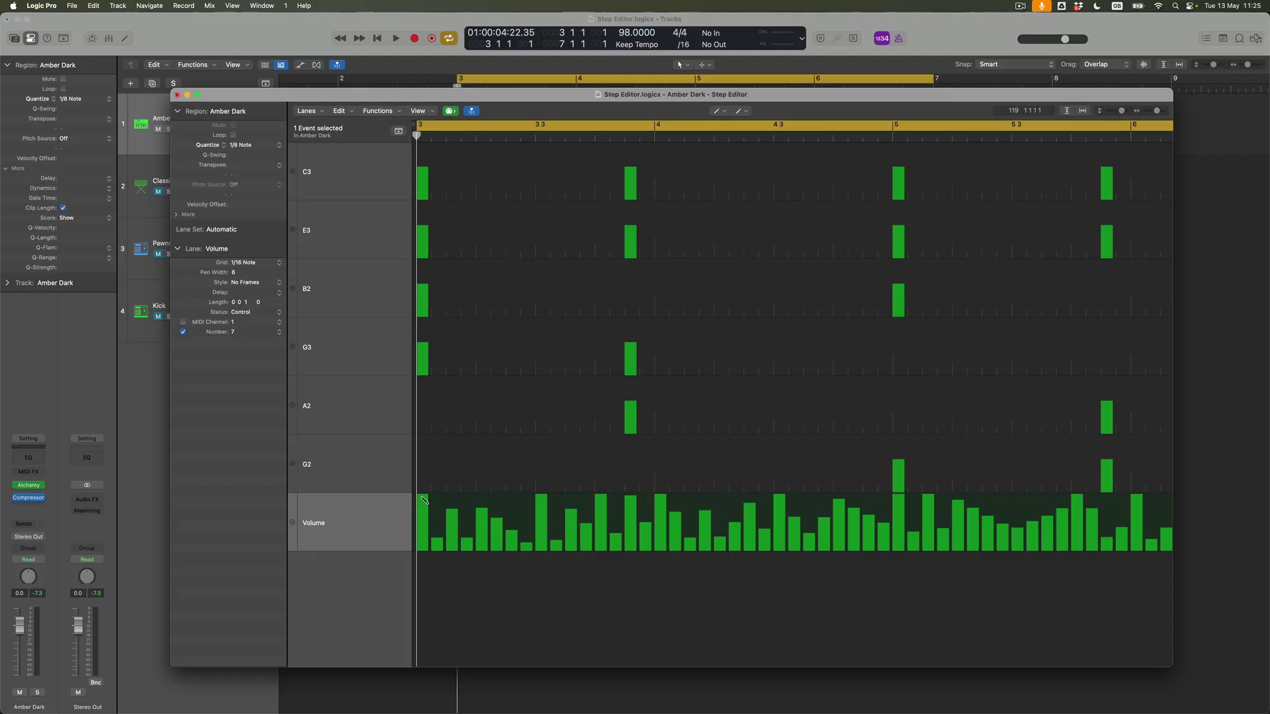
Create a new lane below Volume and set its Status to PitchBend
click(313, 111)
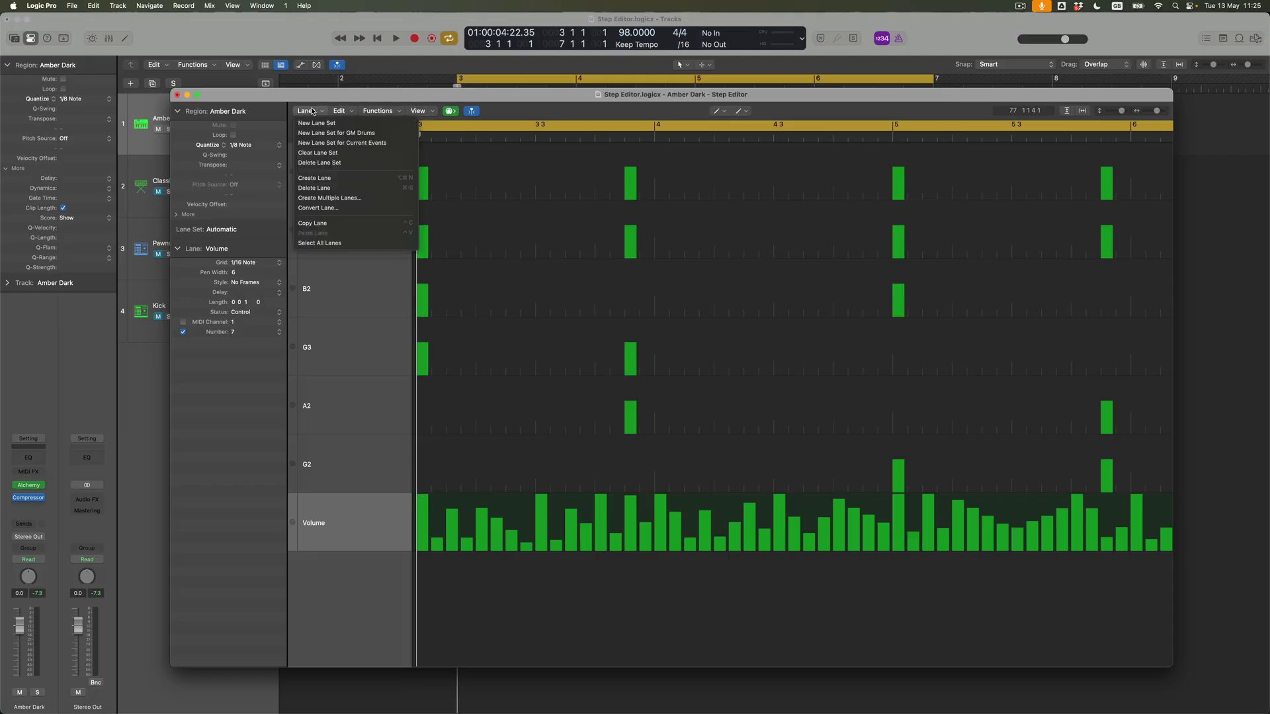
click(322, 178)
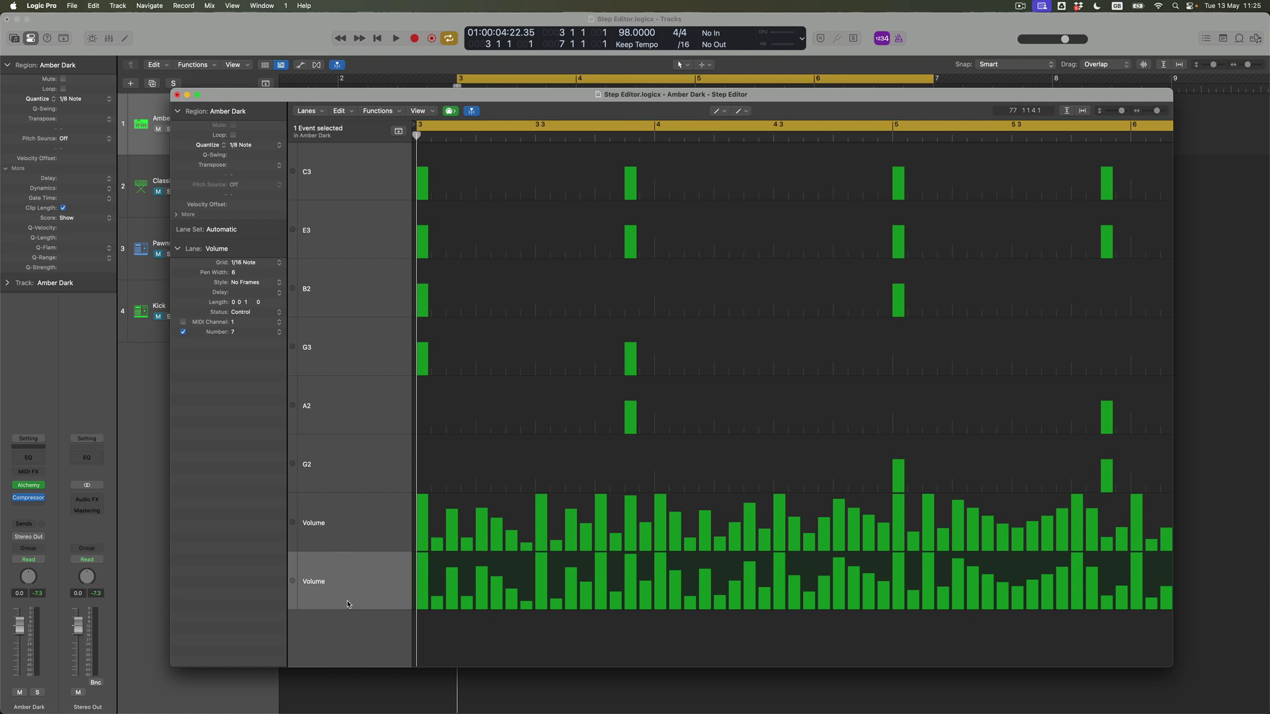
click(278, 315)
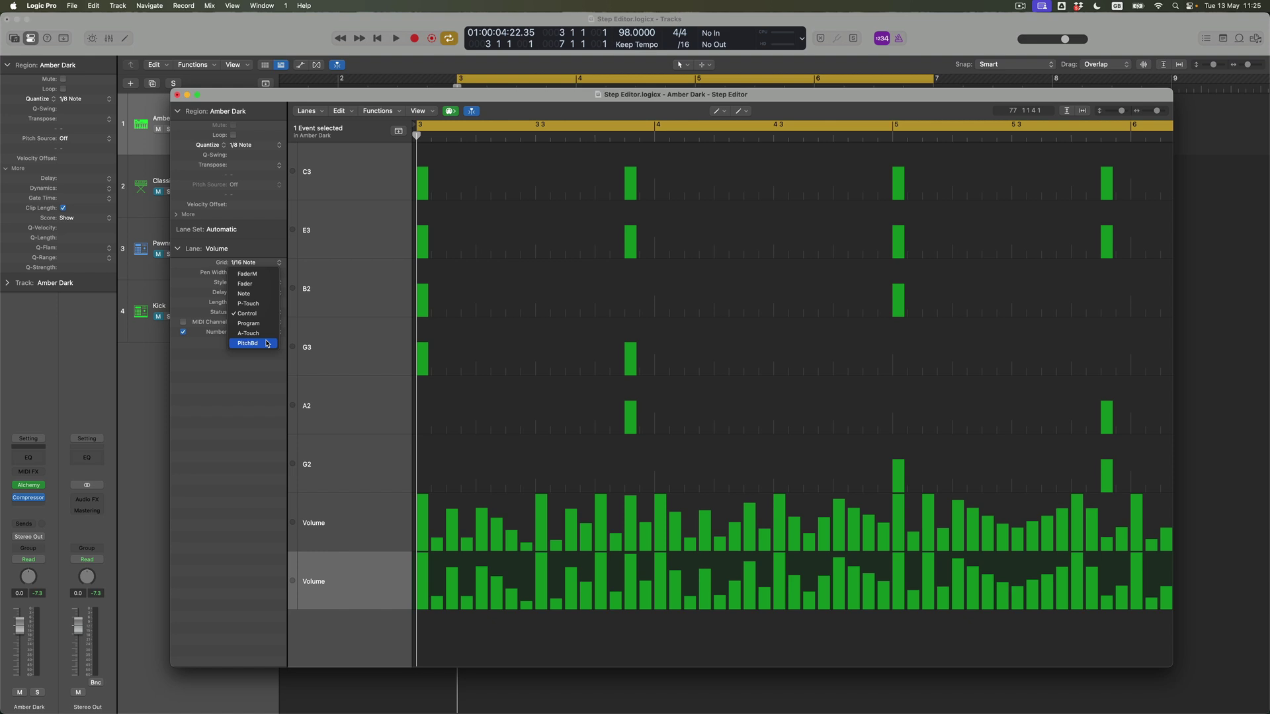
click(267, 343)
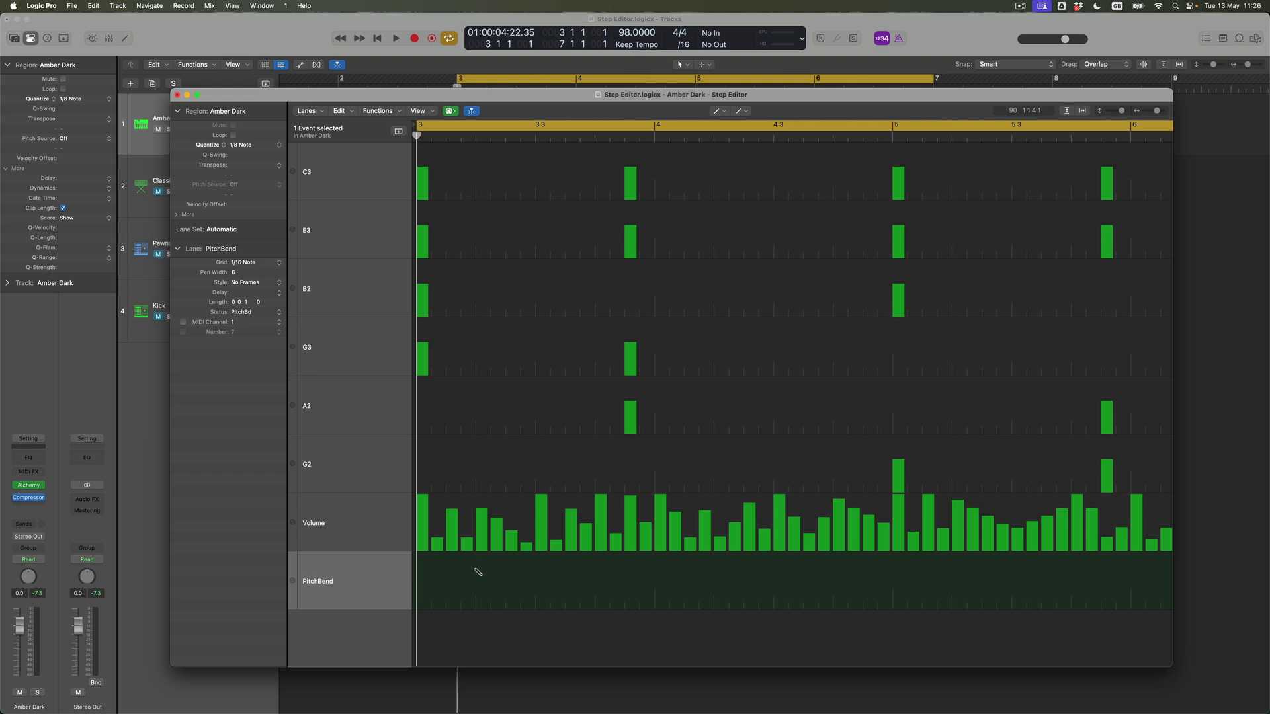
Draw the first pitch-bend events at the region start and short runs further along the PitchBend lane
click(425, 585)
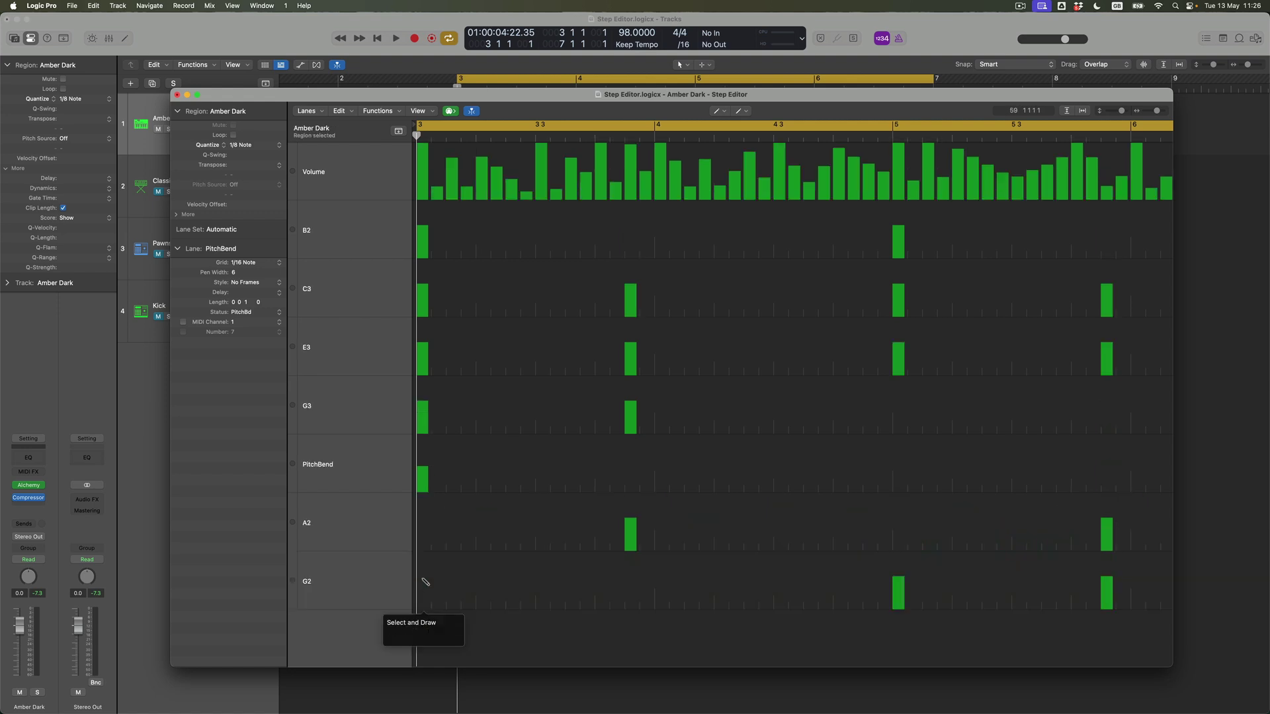
click(353, 461)
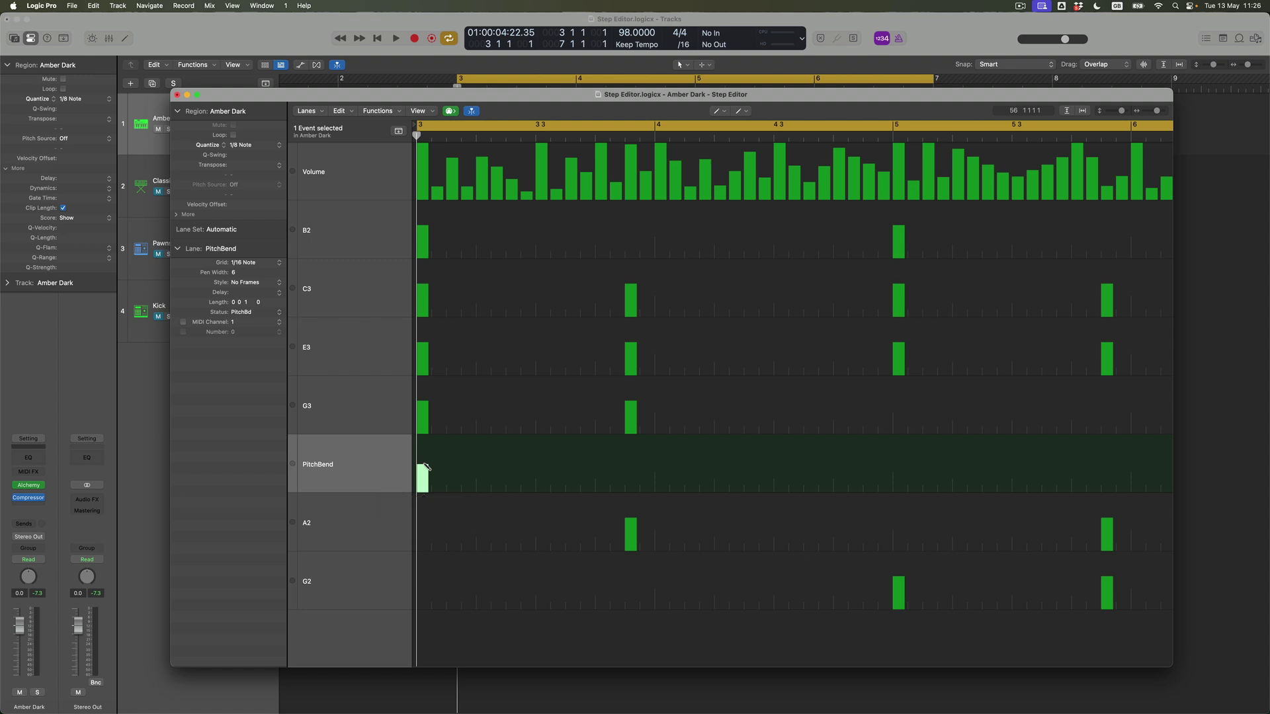
scroll(427, 467, down, 2)
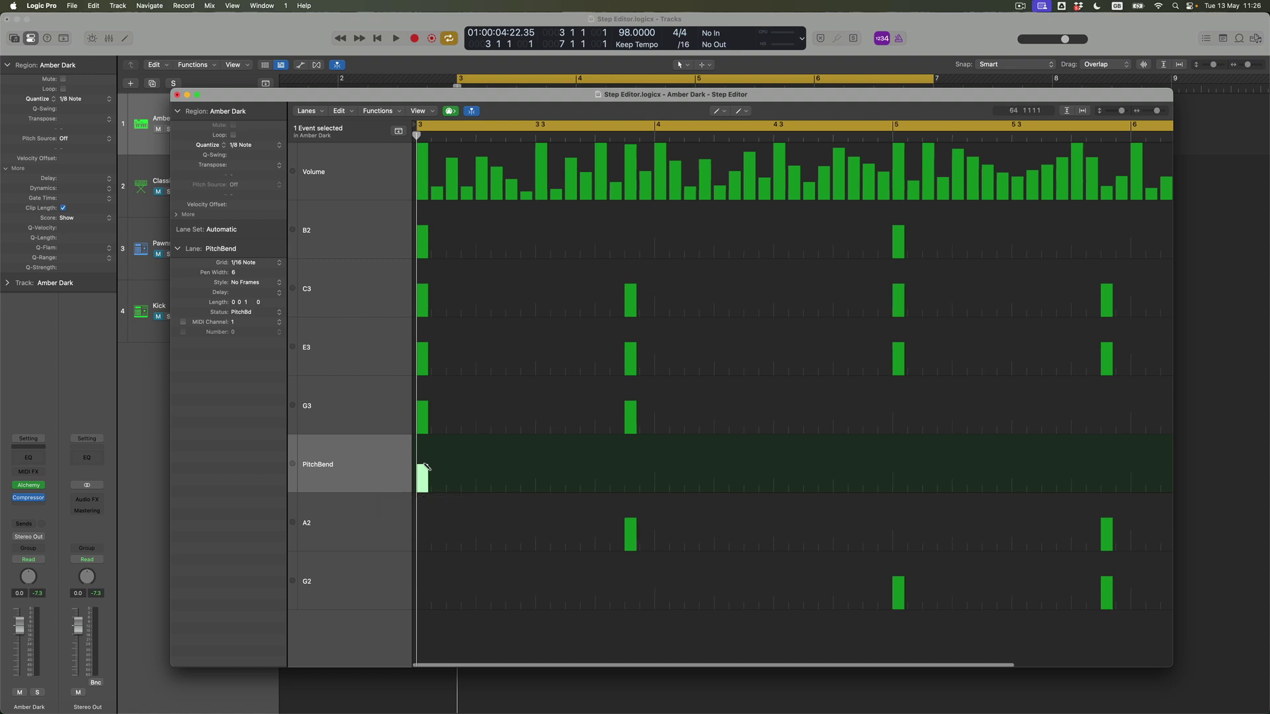
click(601, 467)
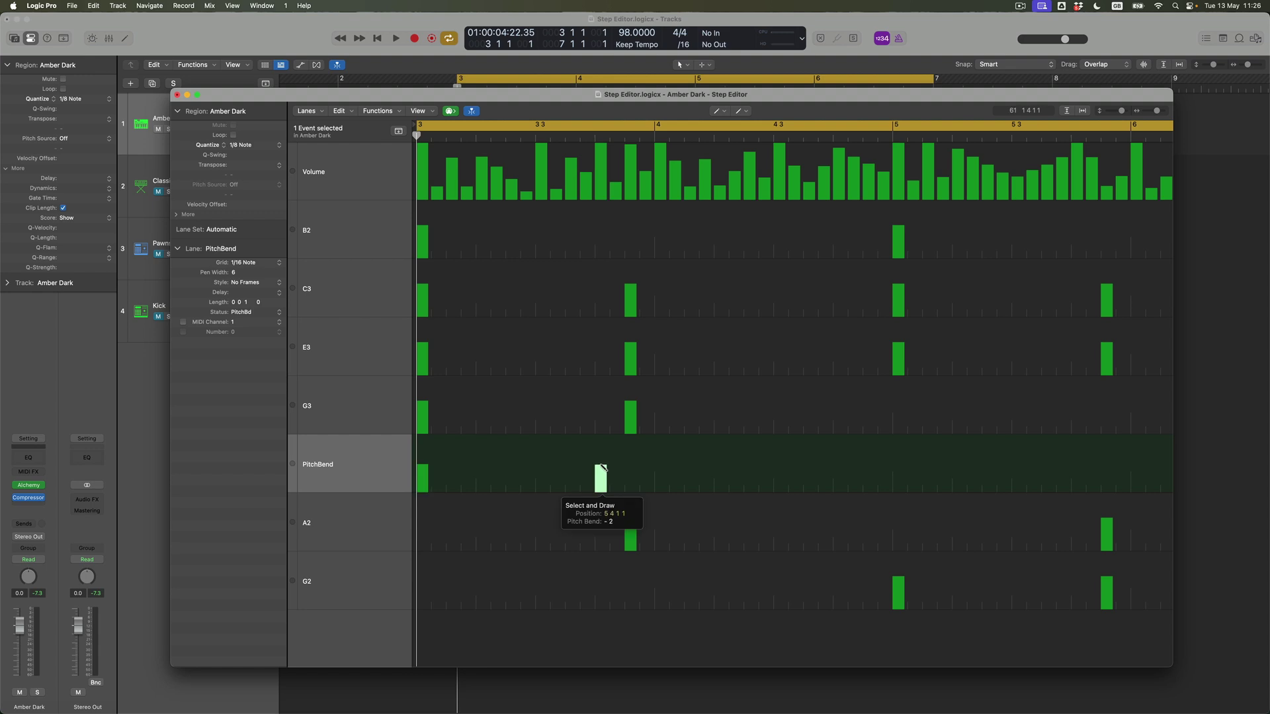
drag(603, 467, 664, 467)
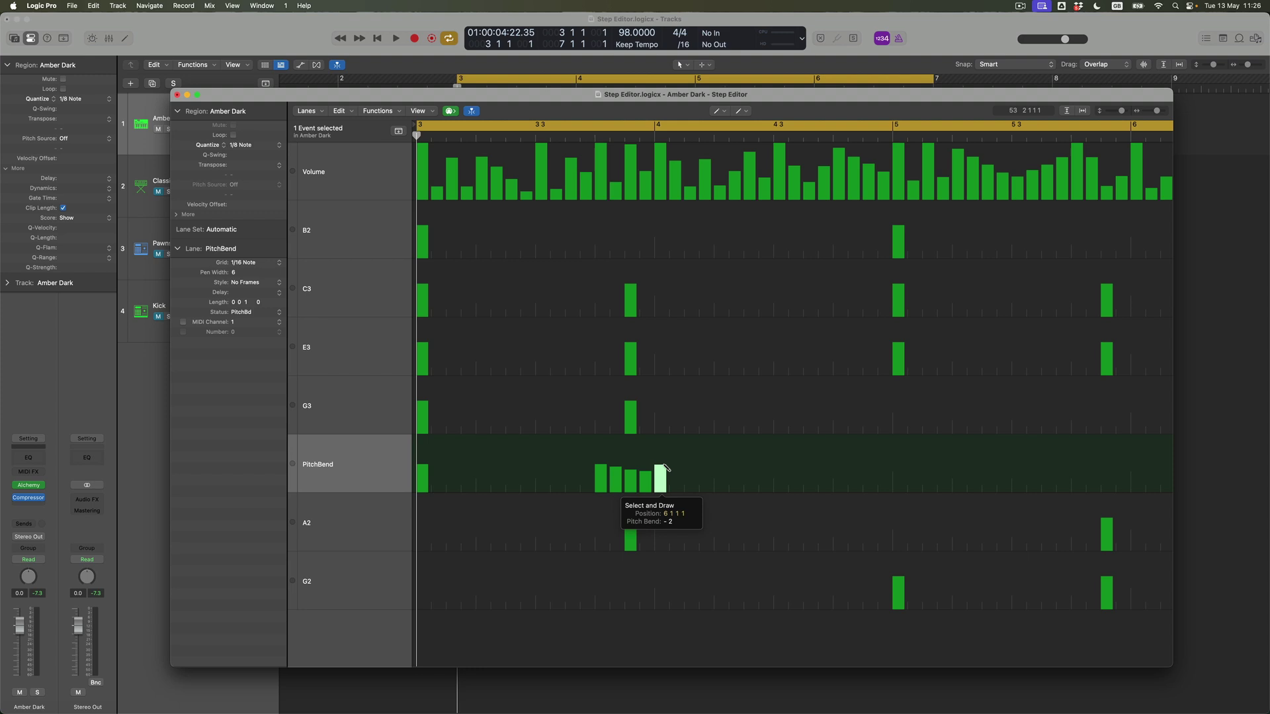
click(840, 469)
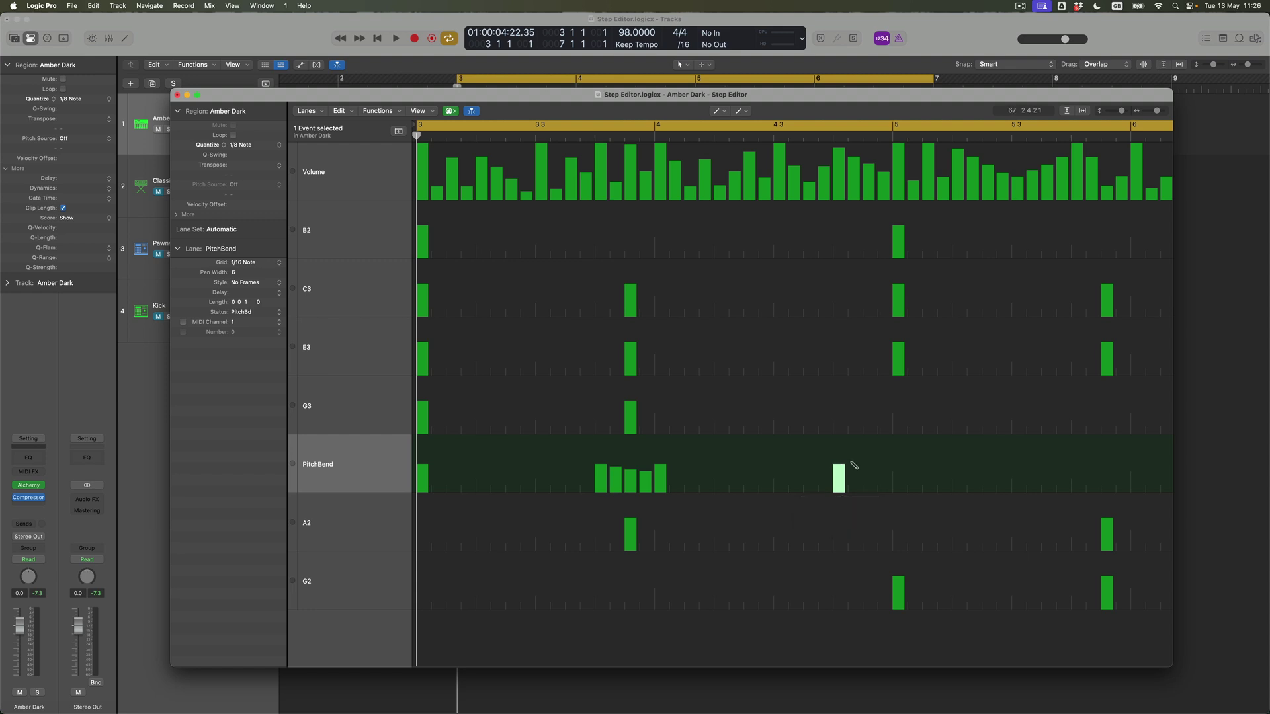
drag(853, 466, 902, 466)
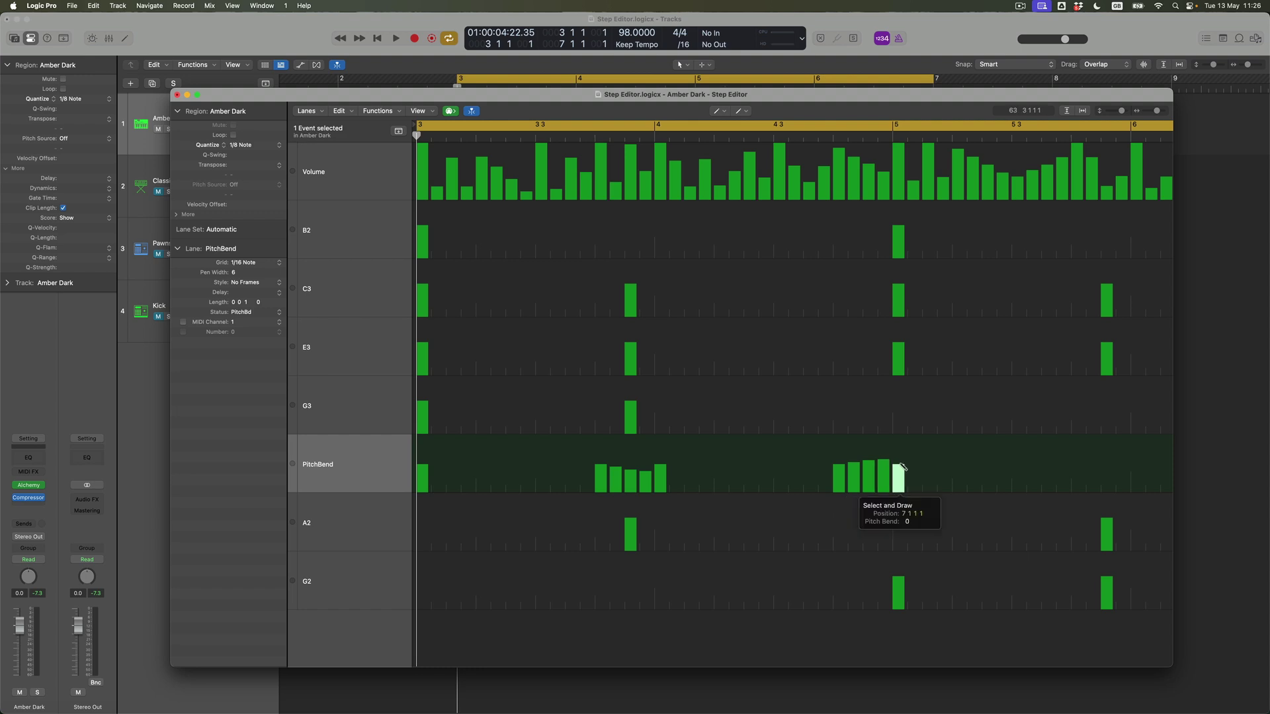
Draw a group of pitch-bend steps between bar 5 and bar 6, raising the last one
scroll(923, 482, right, 3)
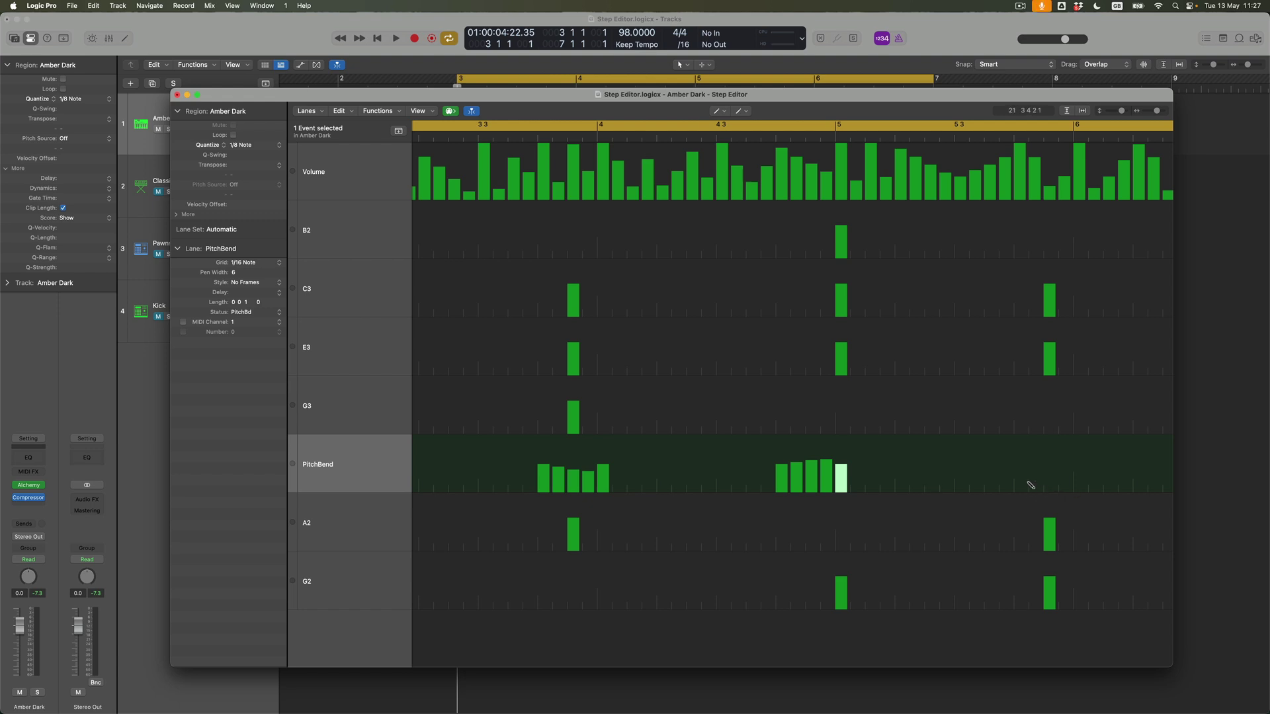
scroll(1029, 484, right, 5)
scroll(1028, 483, right, 1)
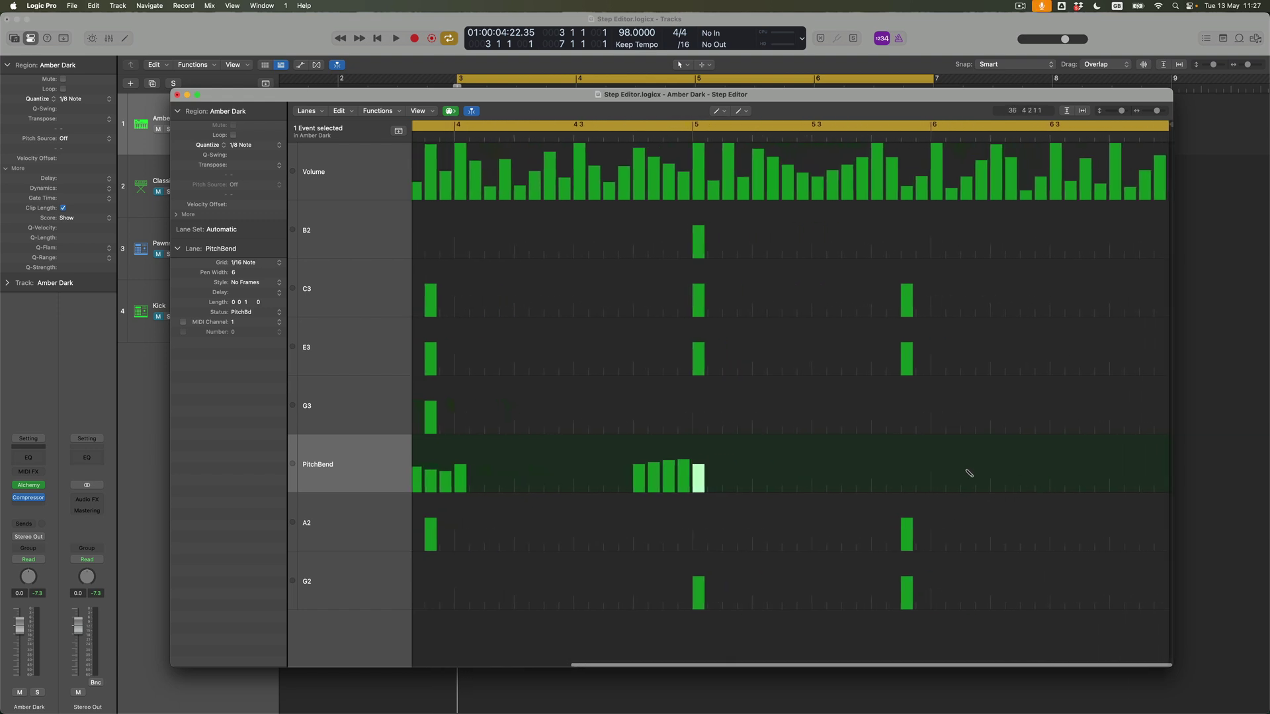
click(878, 466)
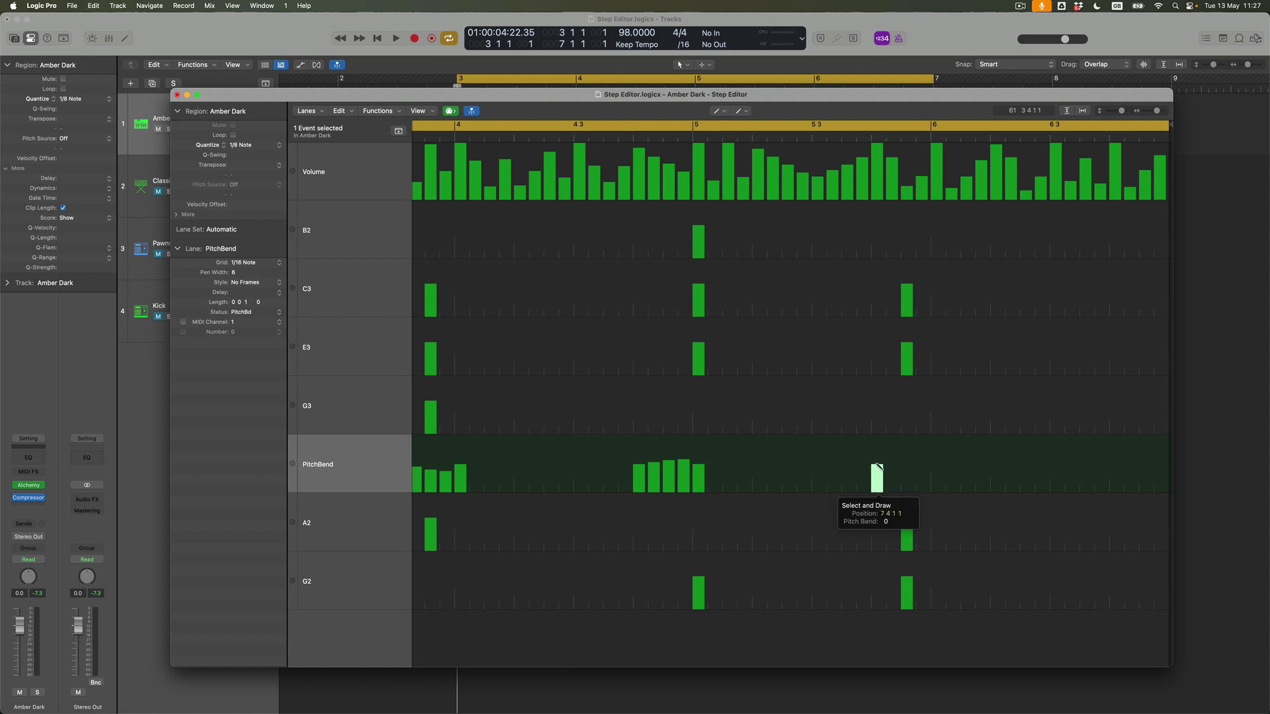
click(893, 467)
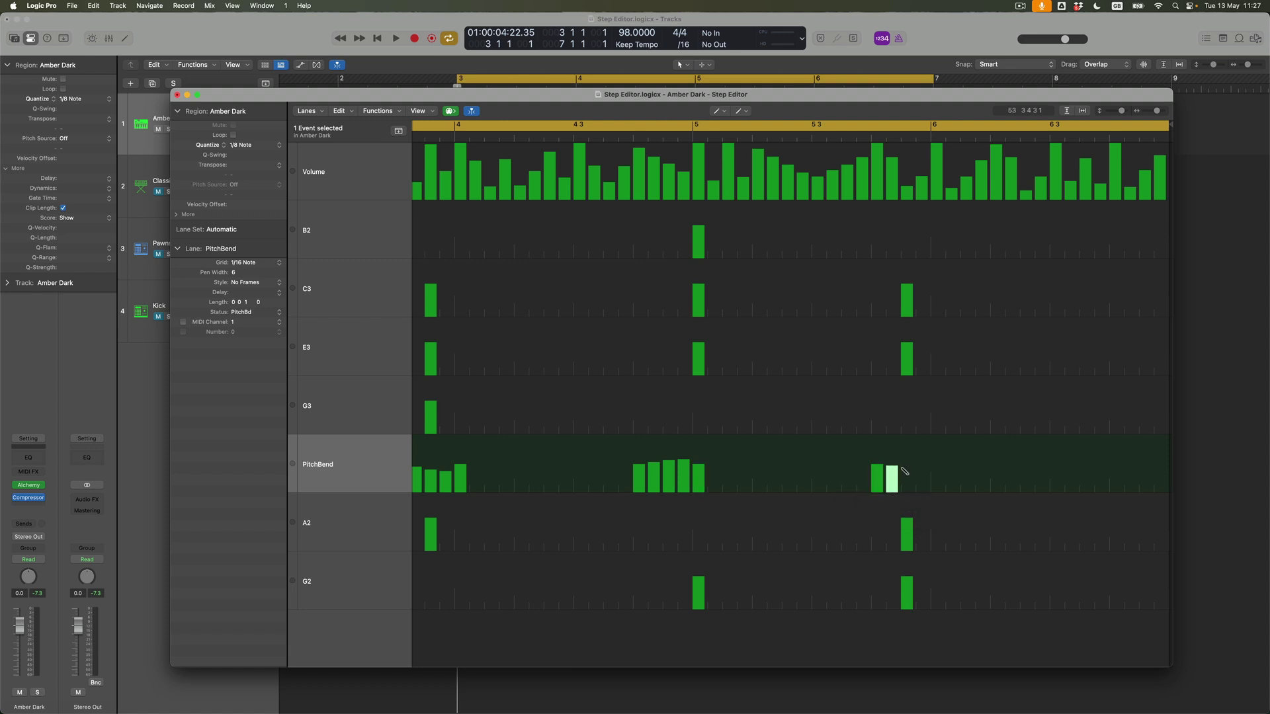
click(906, 471)
click(922, 471)
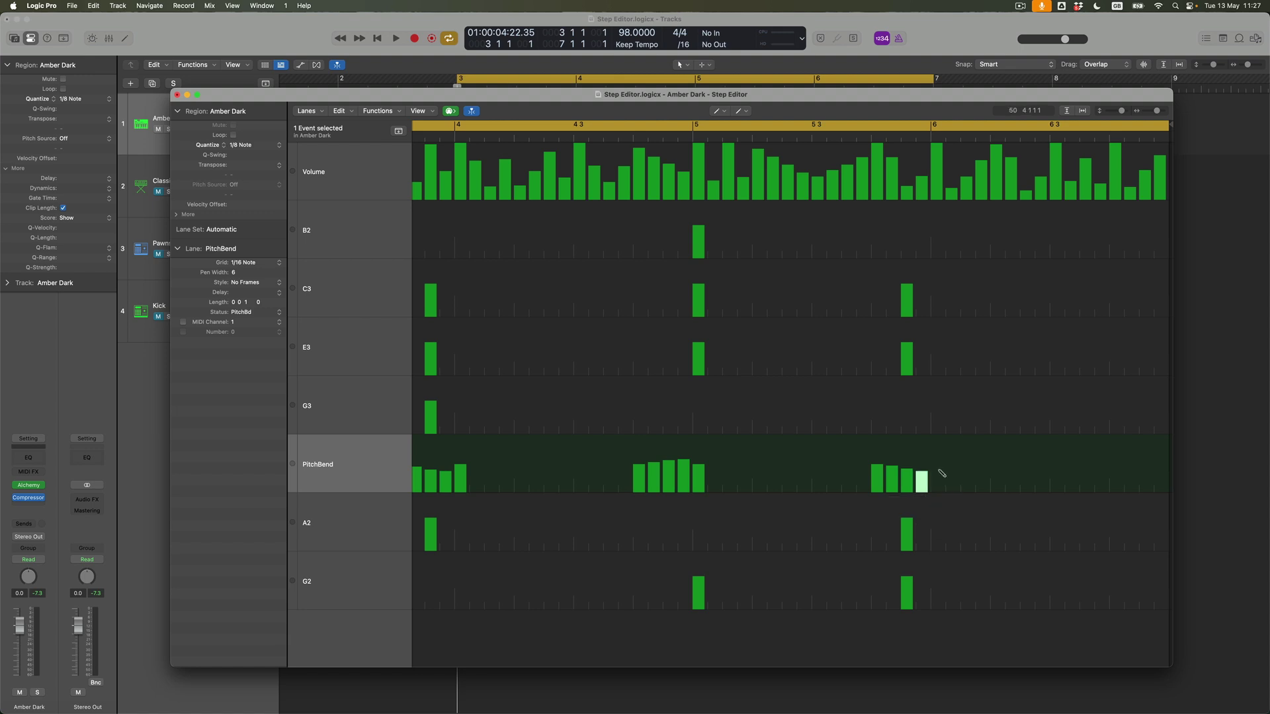
click(938, 469)
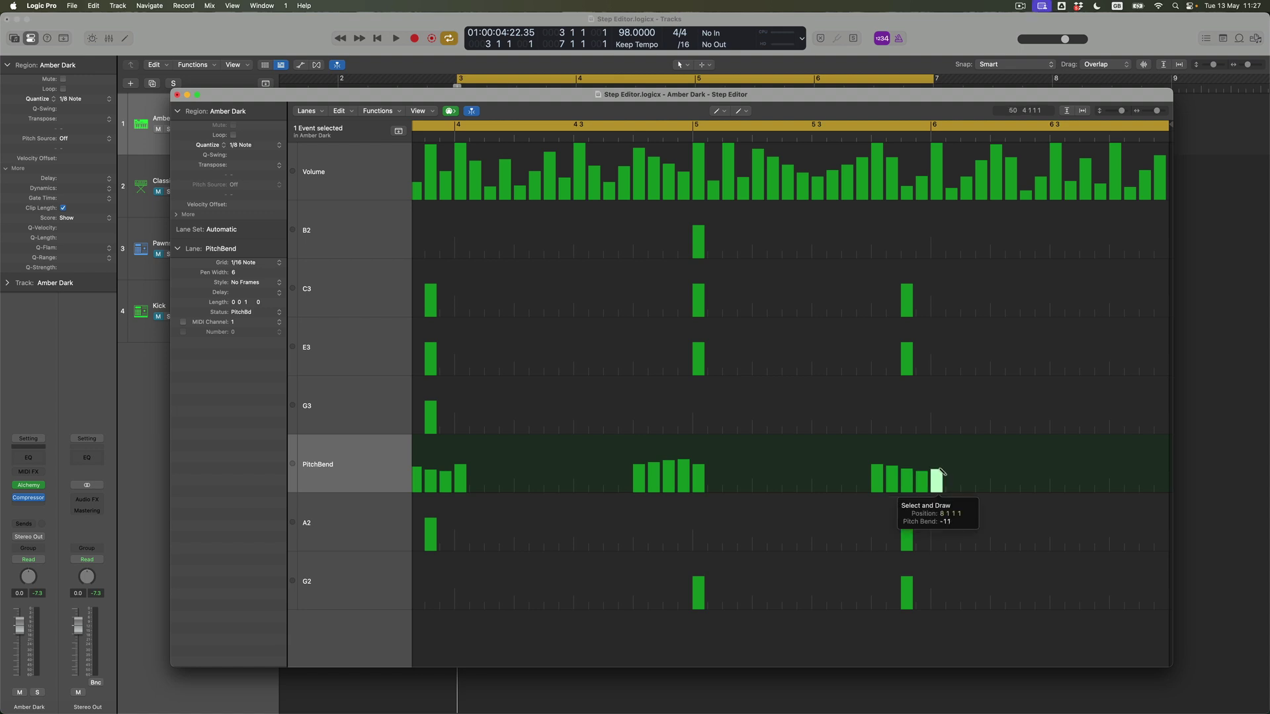
drag(939, 472, 941, 467)
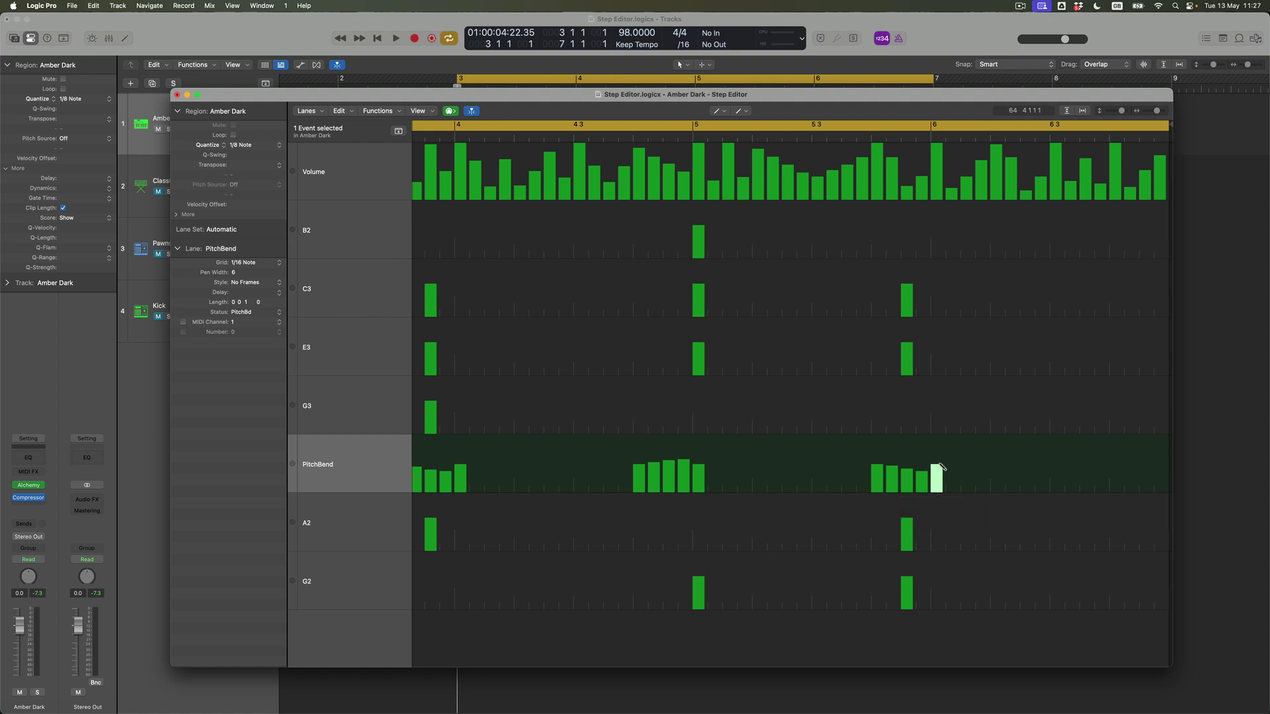
Play the pitch-bend edits with the full mix, selecting the fourth pitch-bend step near bar 5, then return to bar 3
key(space)
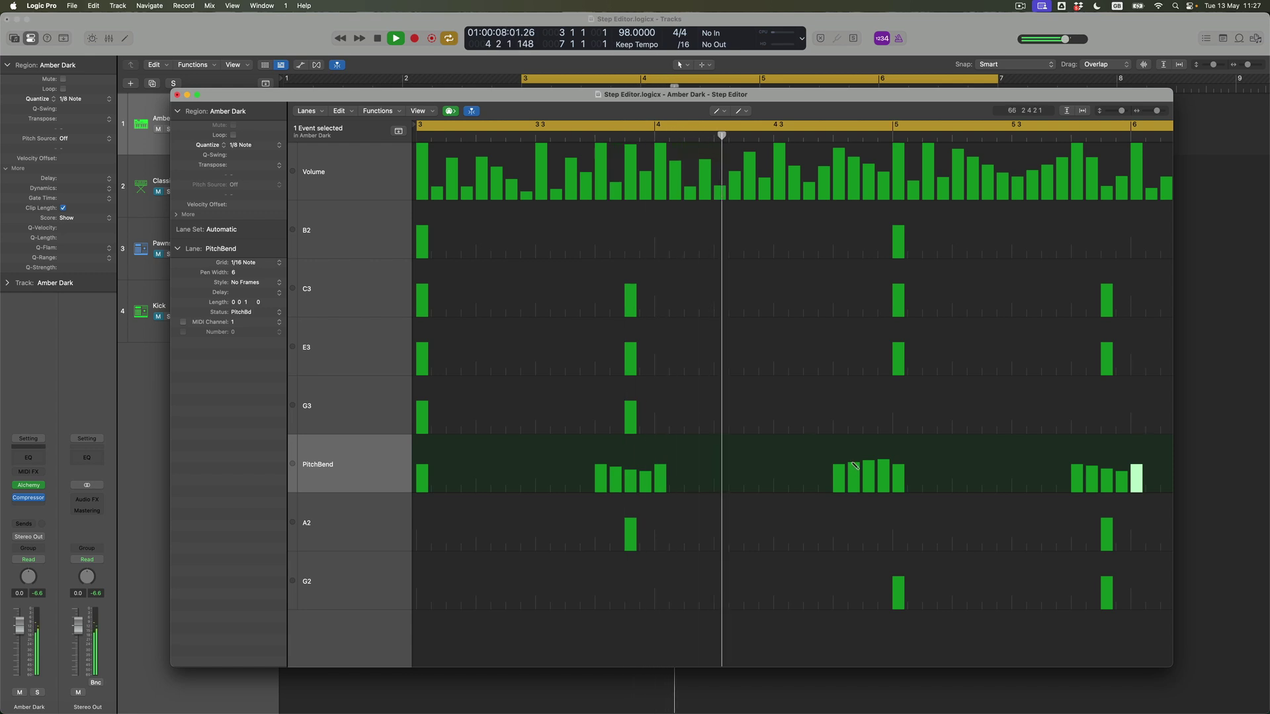
key(super+shift+a)
click(883, 461)
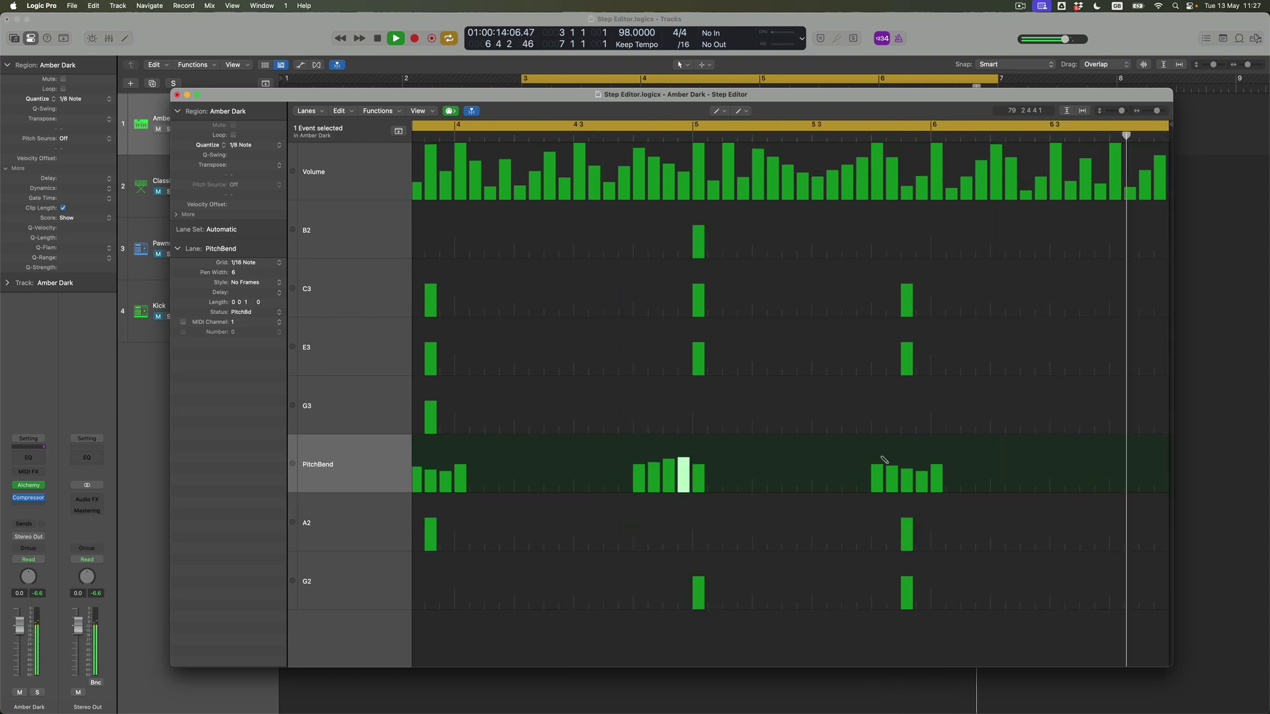
key(space)
key(Return)
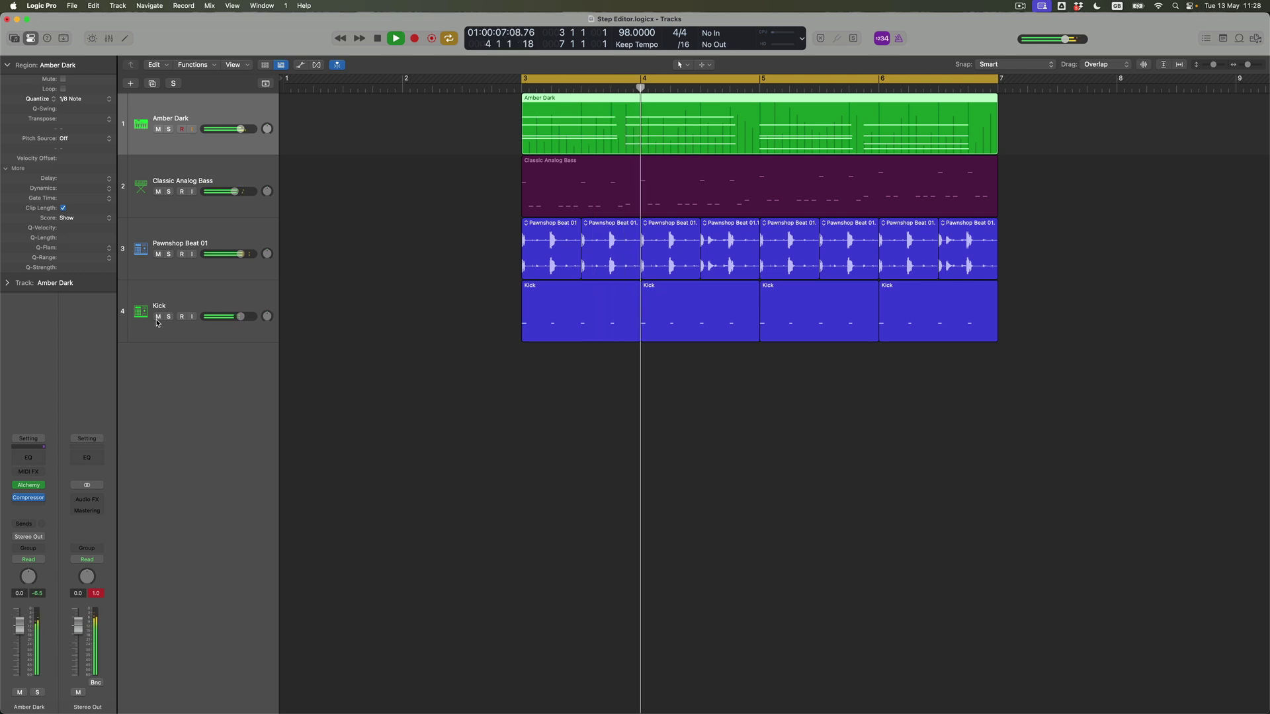
Reopen the Step Editor from the Window menu, move it up and left, and stop playback
click(271, 6)
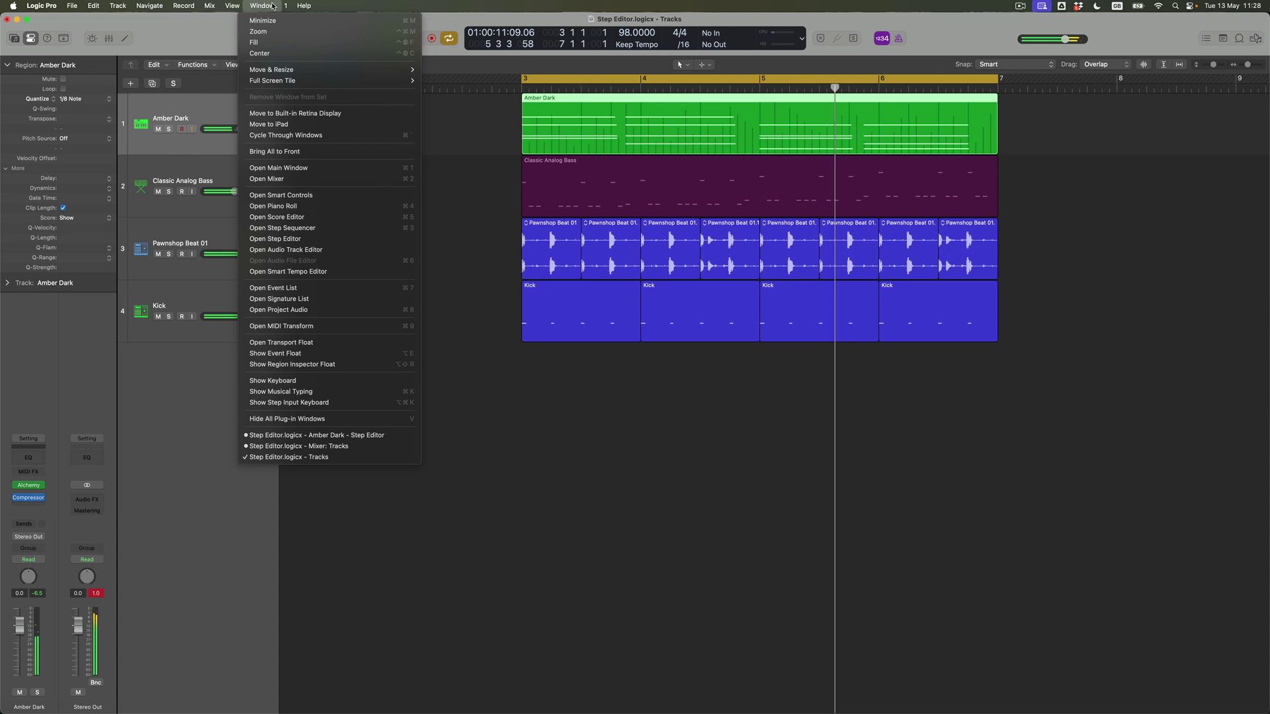
click(288, 239)
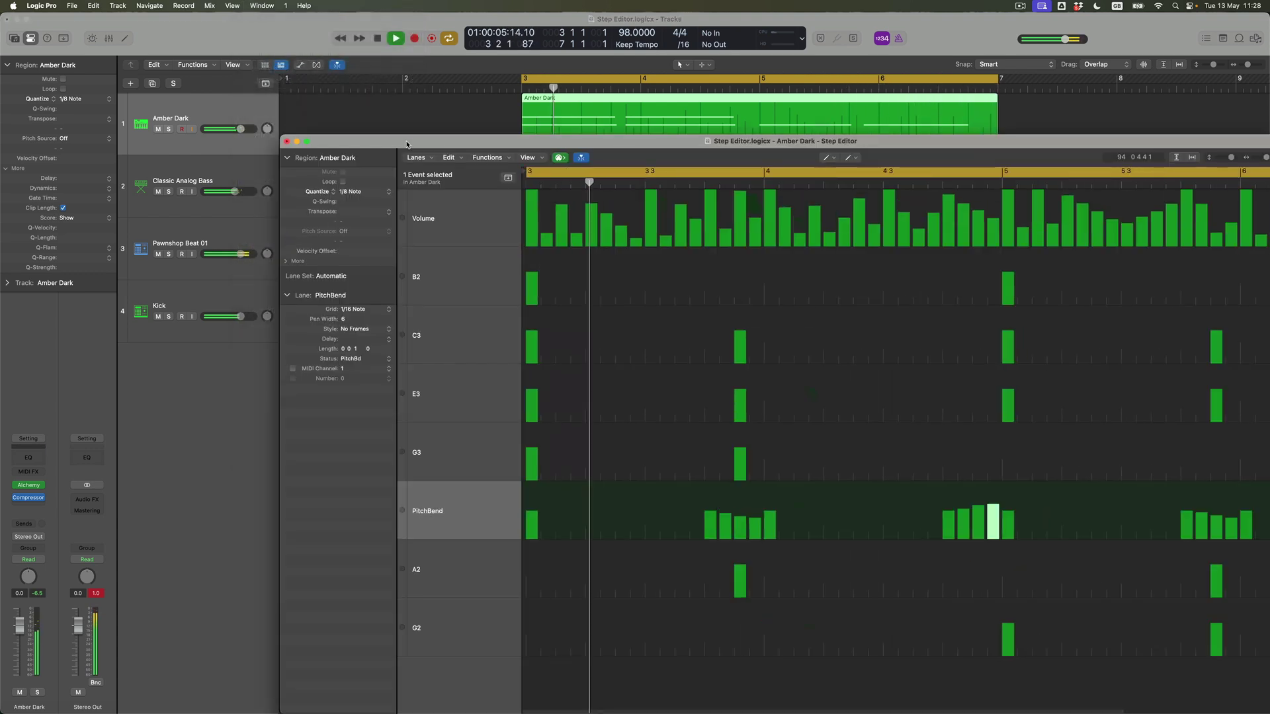
drag(407, 141, 236, 76)
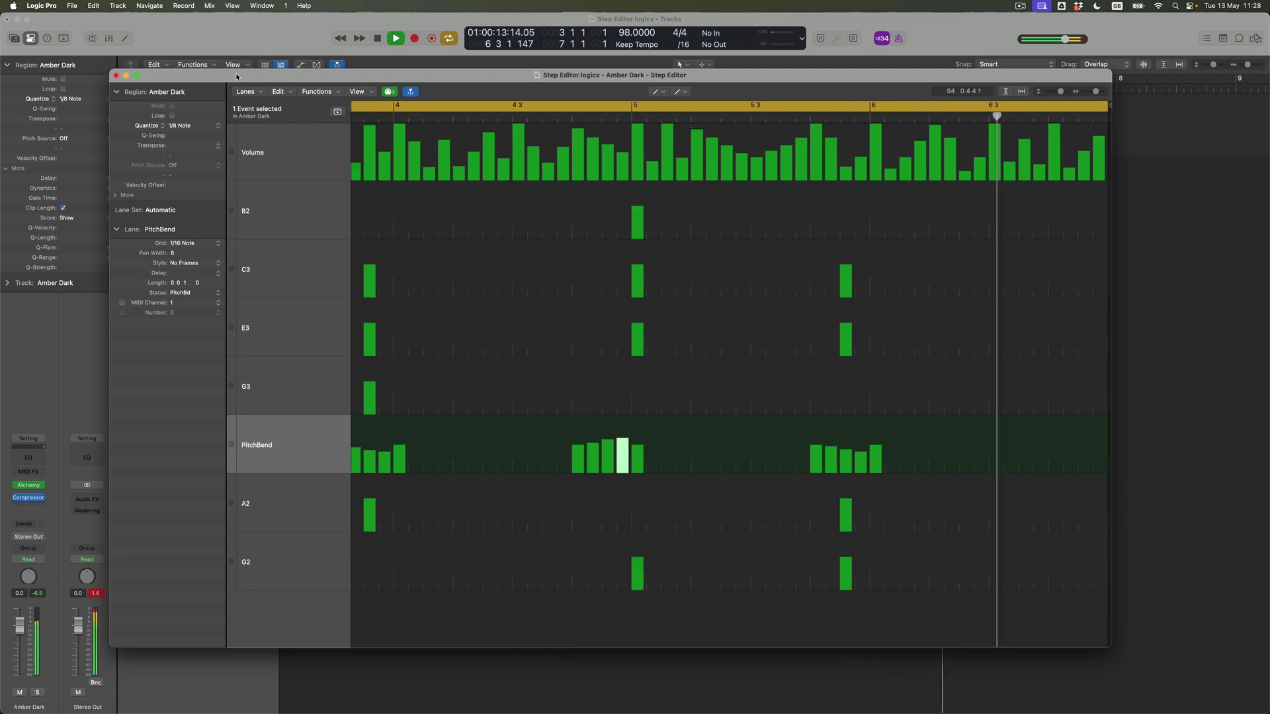
key(space)
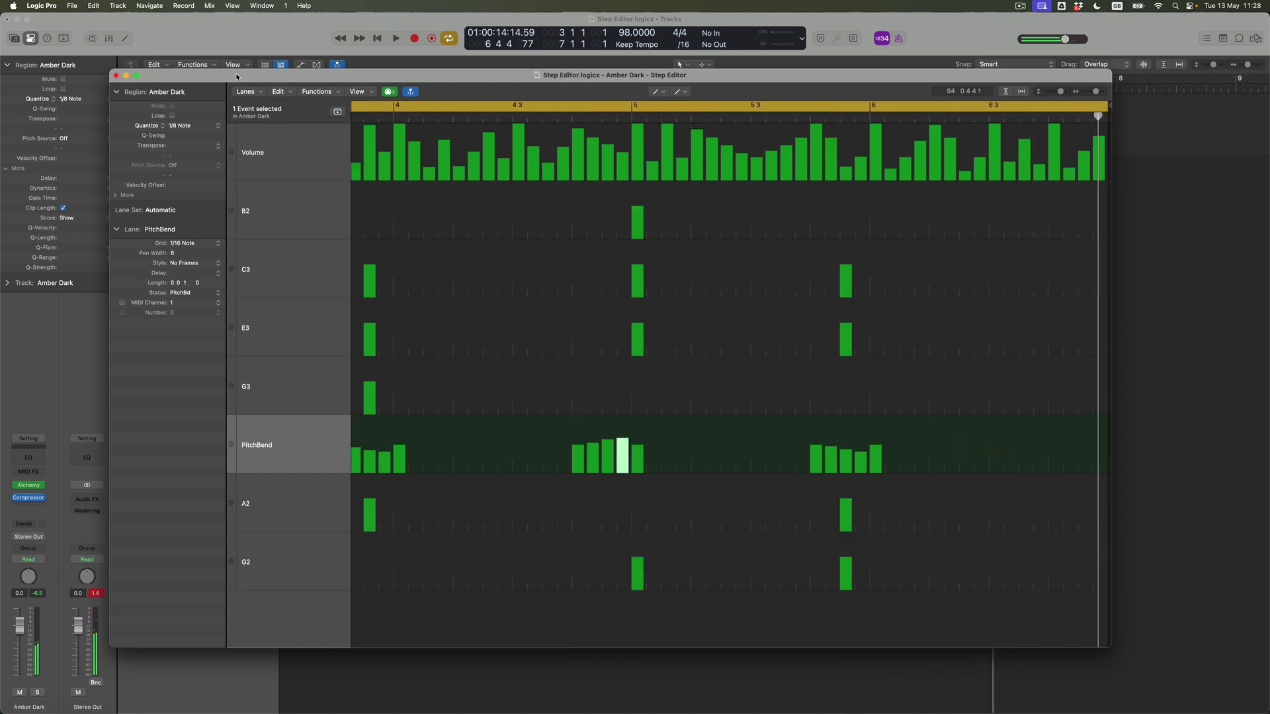